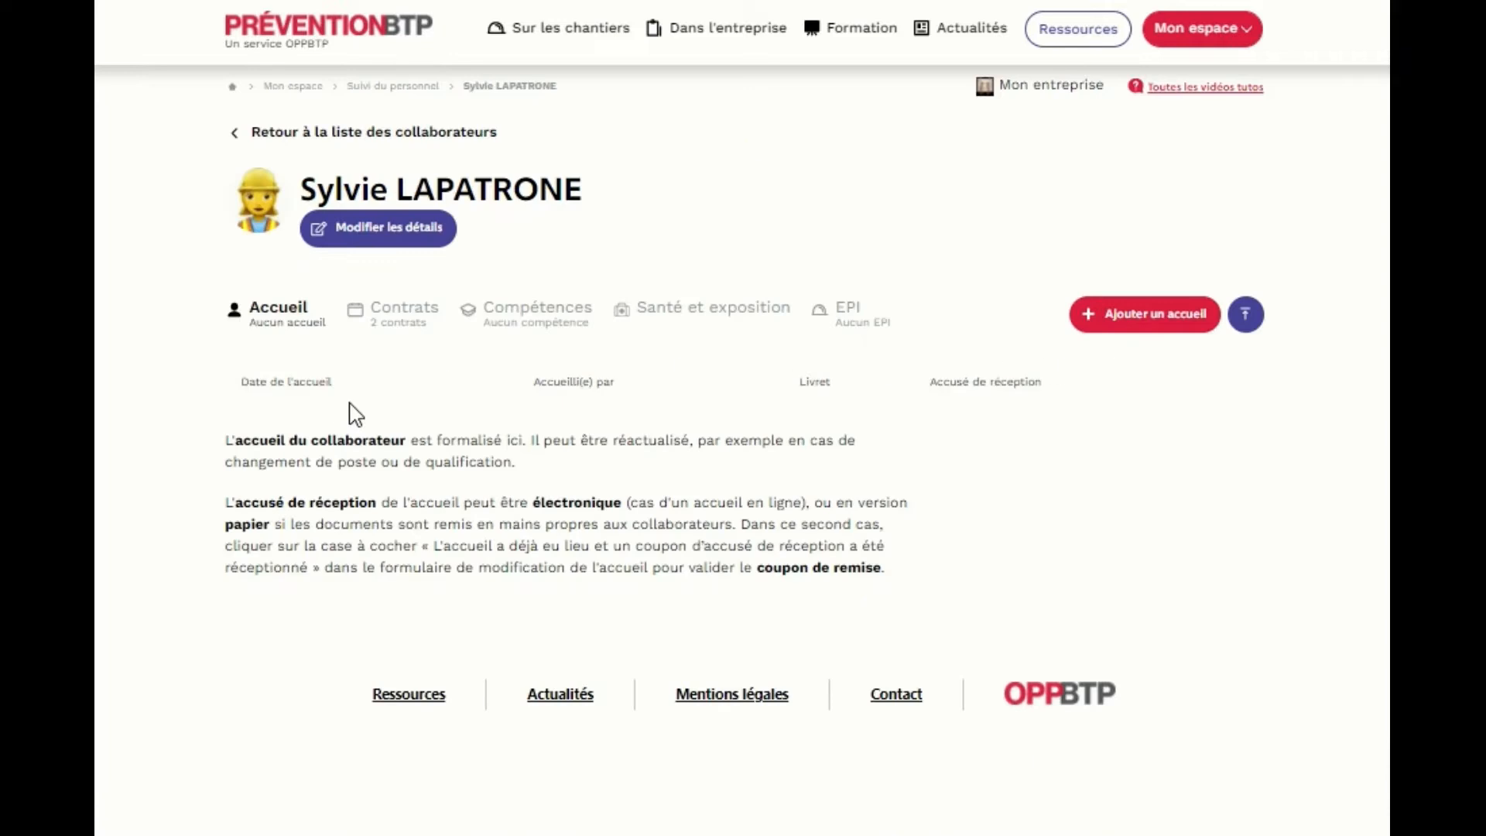
Start a new competence for the collaborator with theme Électricité, competence Risque électrique and speciality Sensibilisé.
left_click(530, 324)
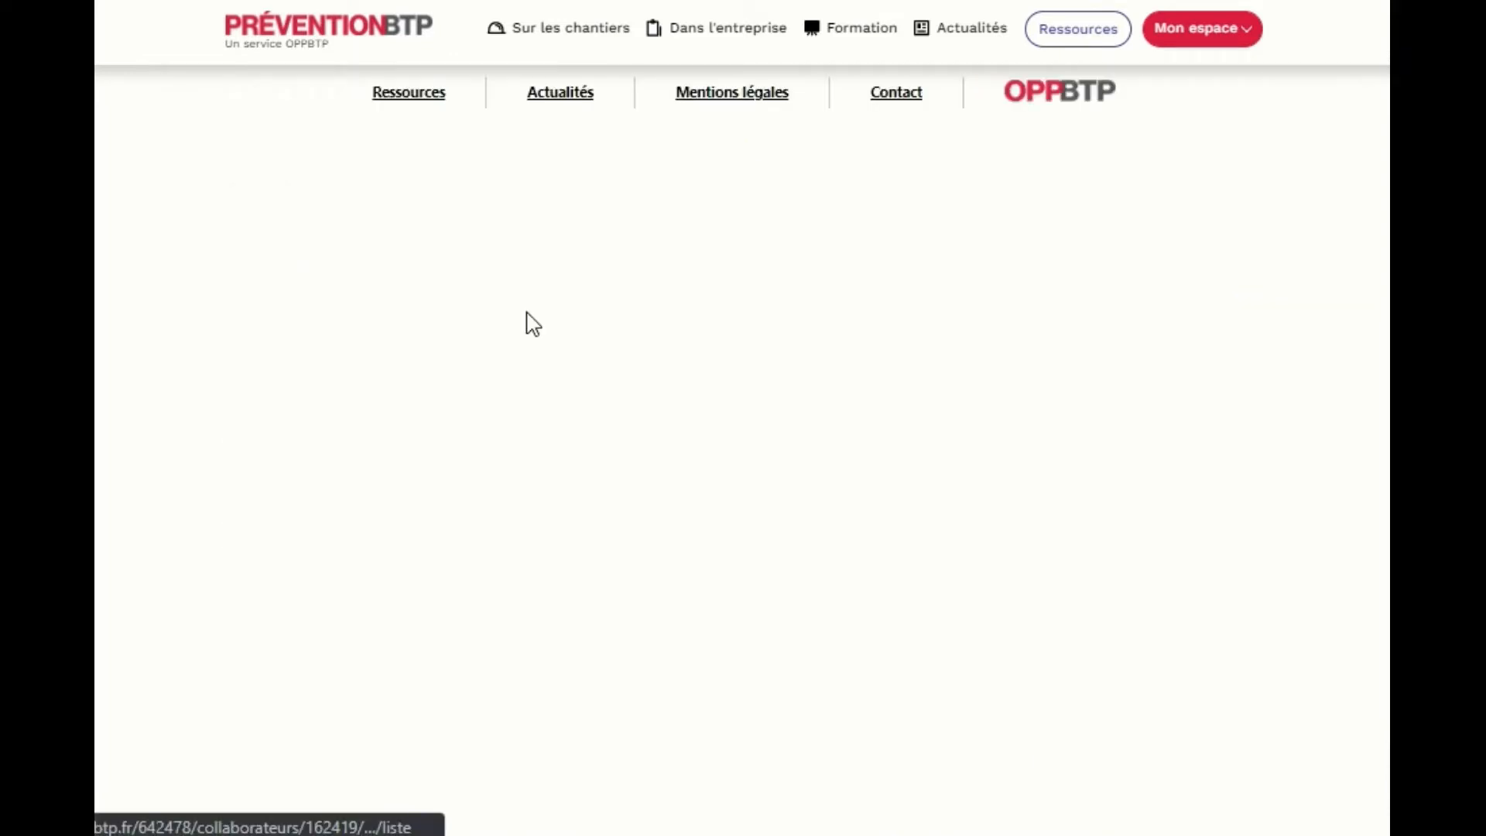
left_click(1135, 318)
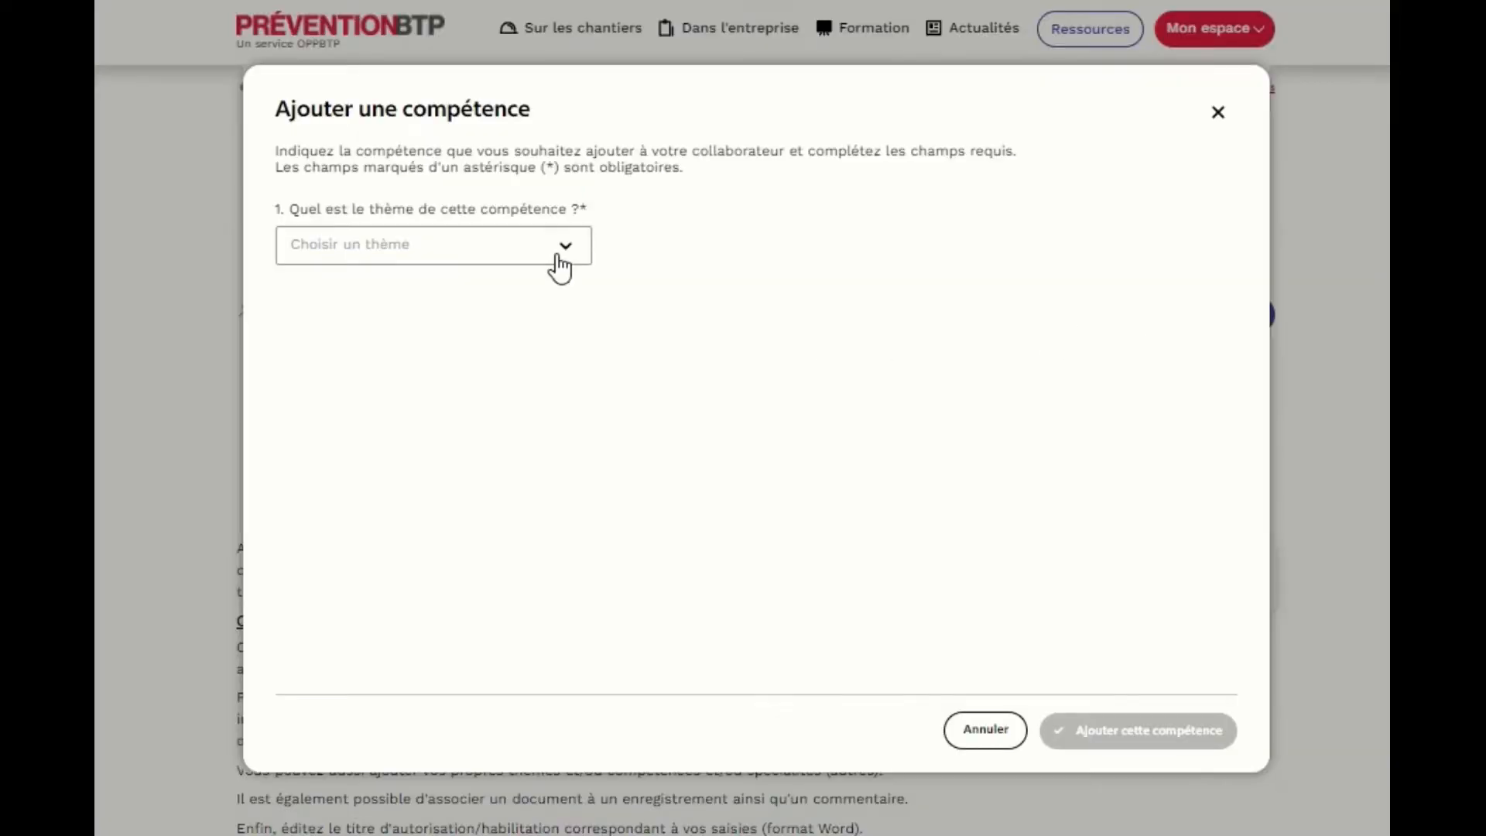
left_click(553, 255)
left_click(318, 334)
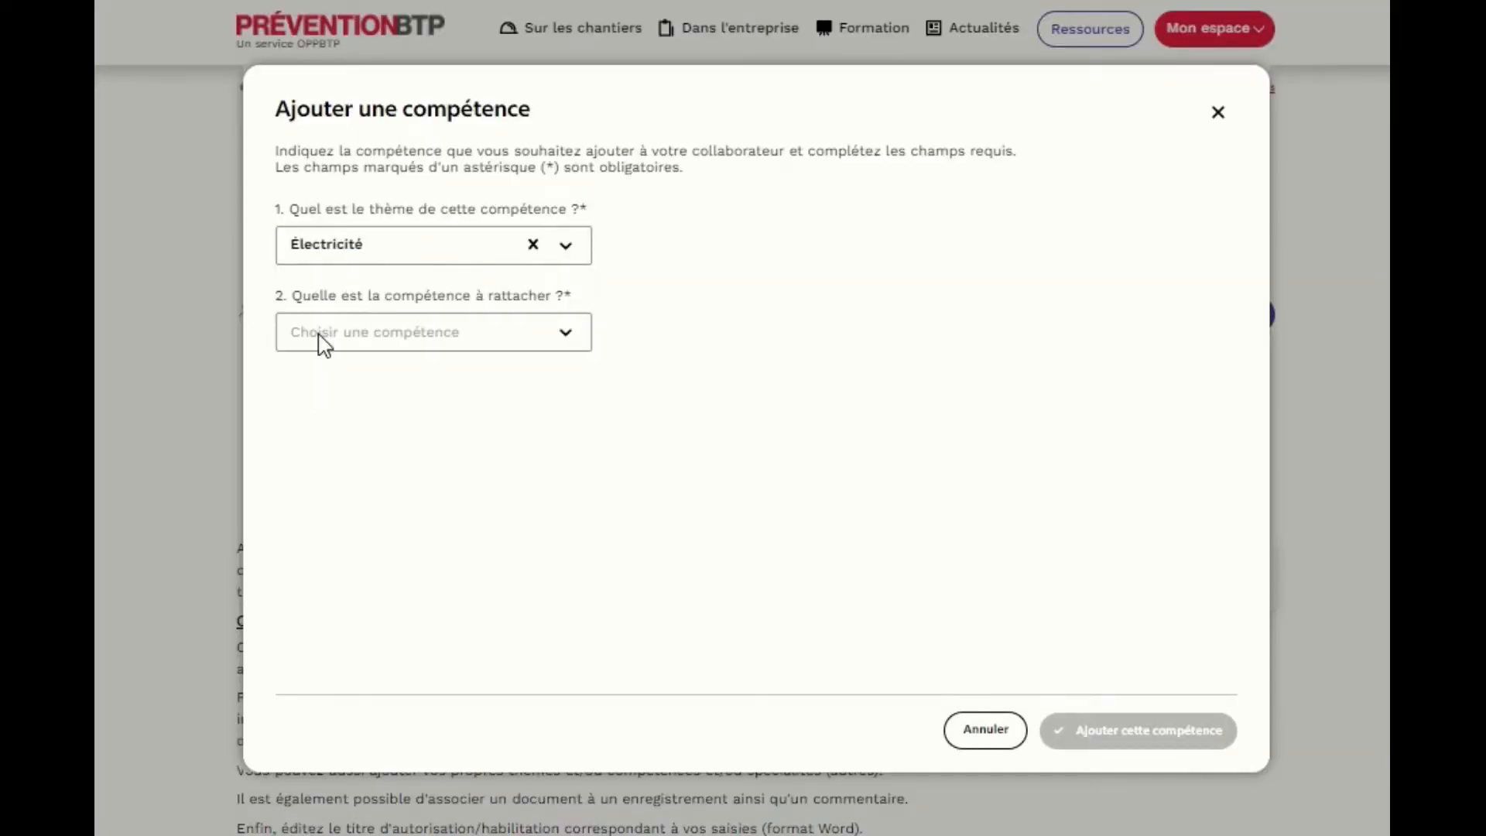
left_click(567, 336)
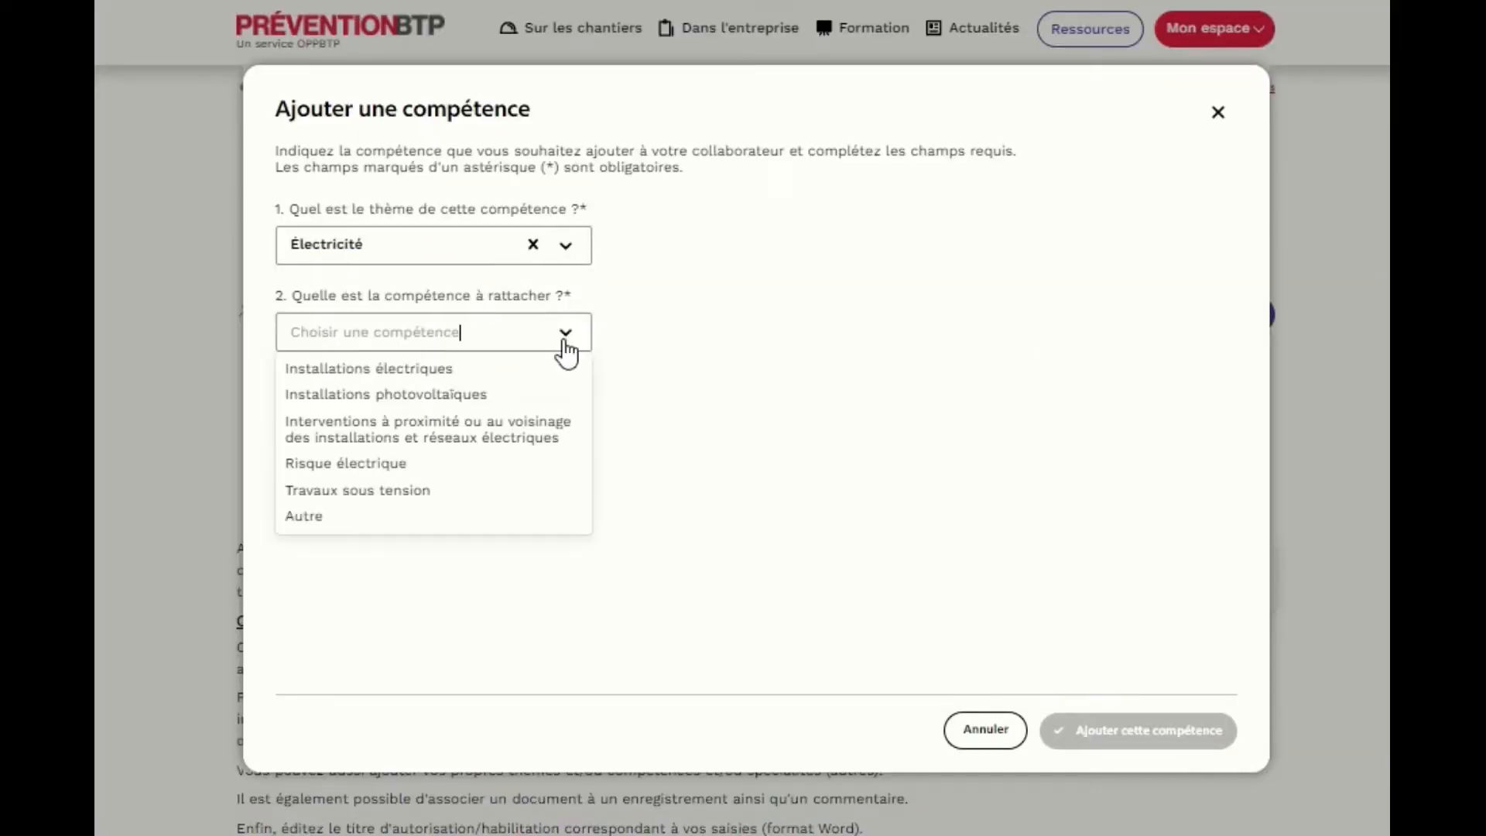
left_click(391, 466)
Set the training date to 05/04/2022 and create a reminder with the due date 04/04/2025.
left_click(866, 376)
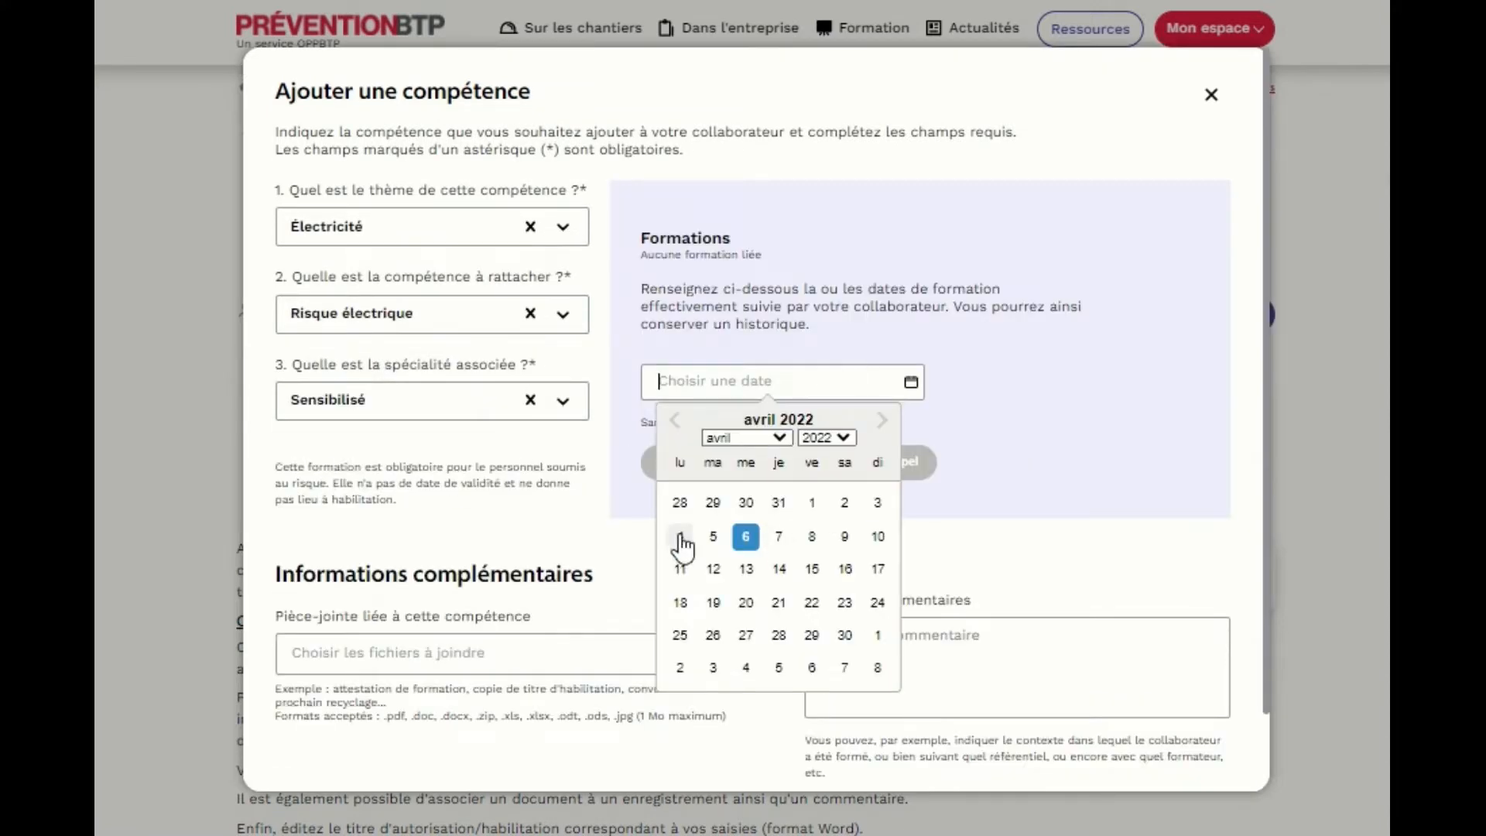
left_click(711, 536)
left_click(878, 474)
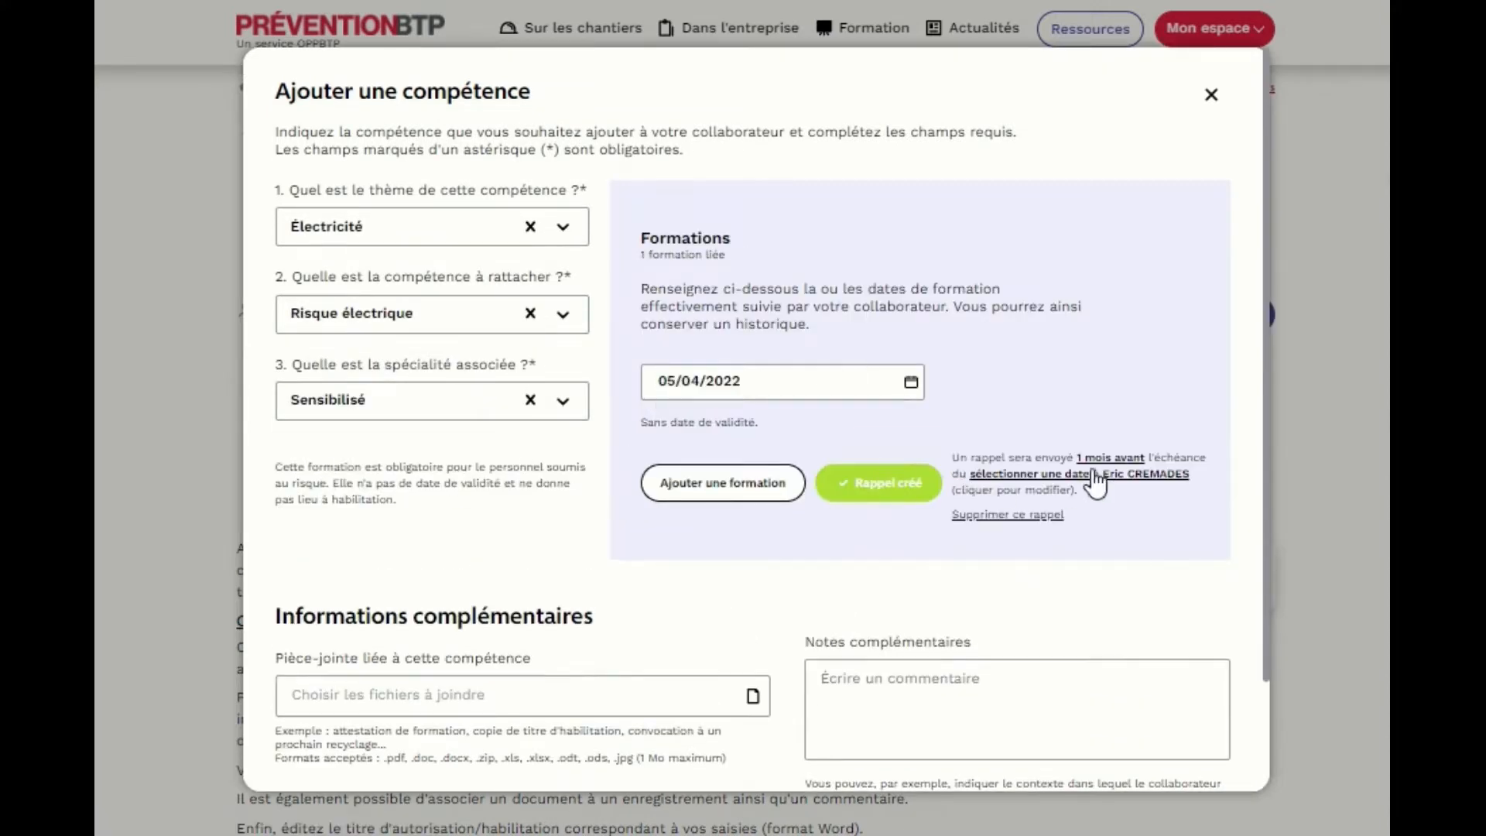
left_click(1056, 476)
left_click(1168, 551)
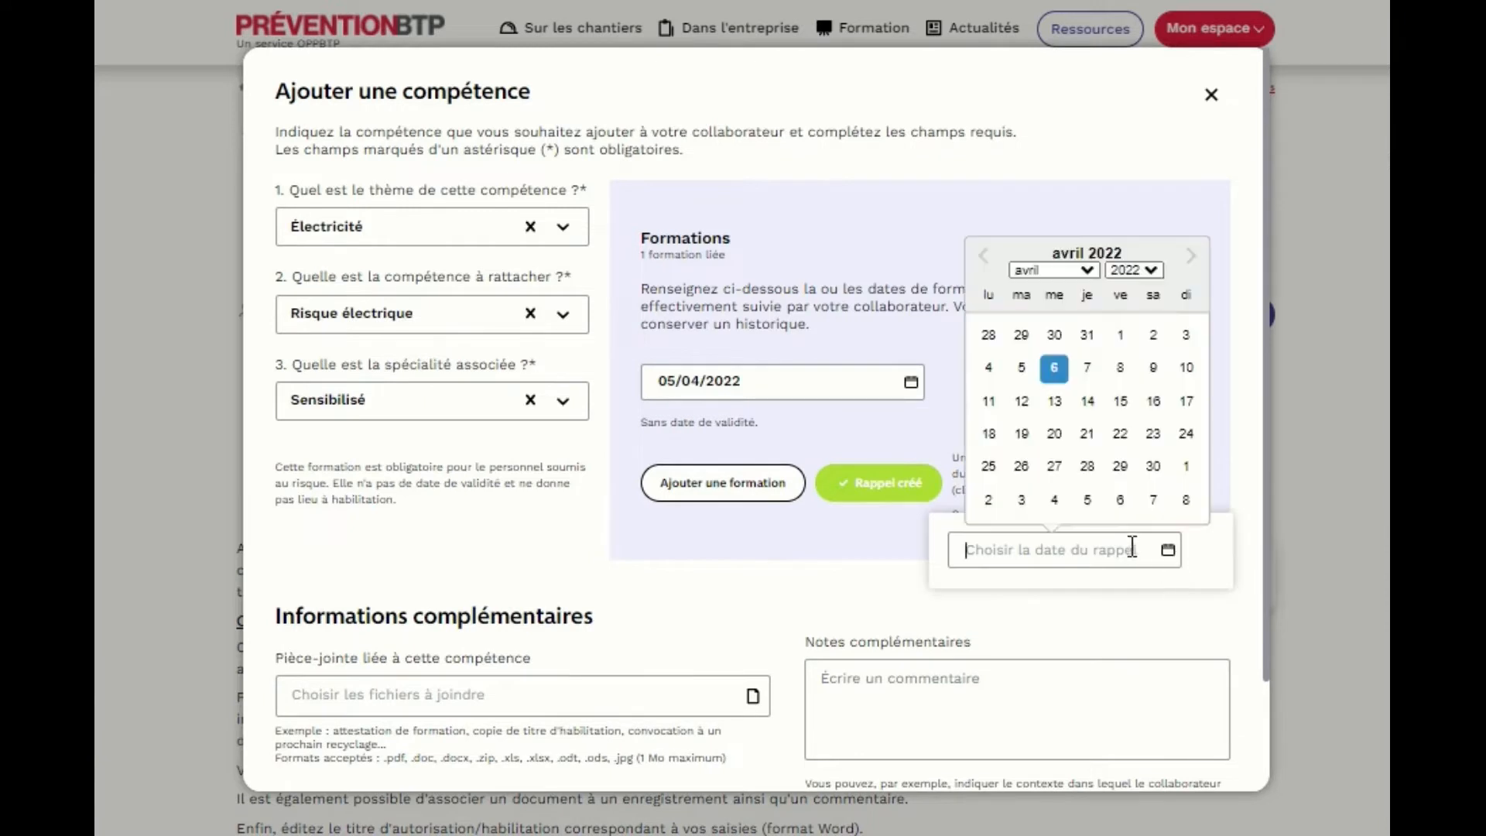
left_click(1145, 270)
left_click(1156, 619)
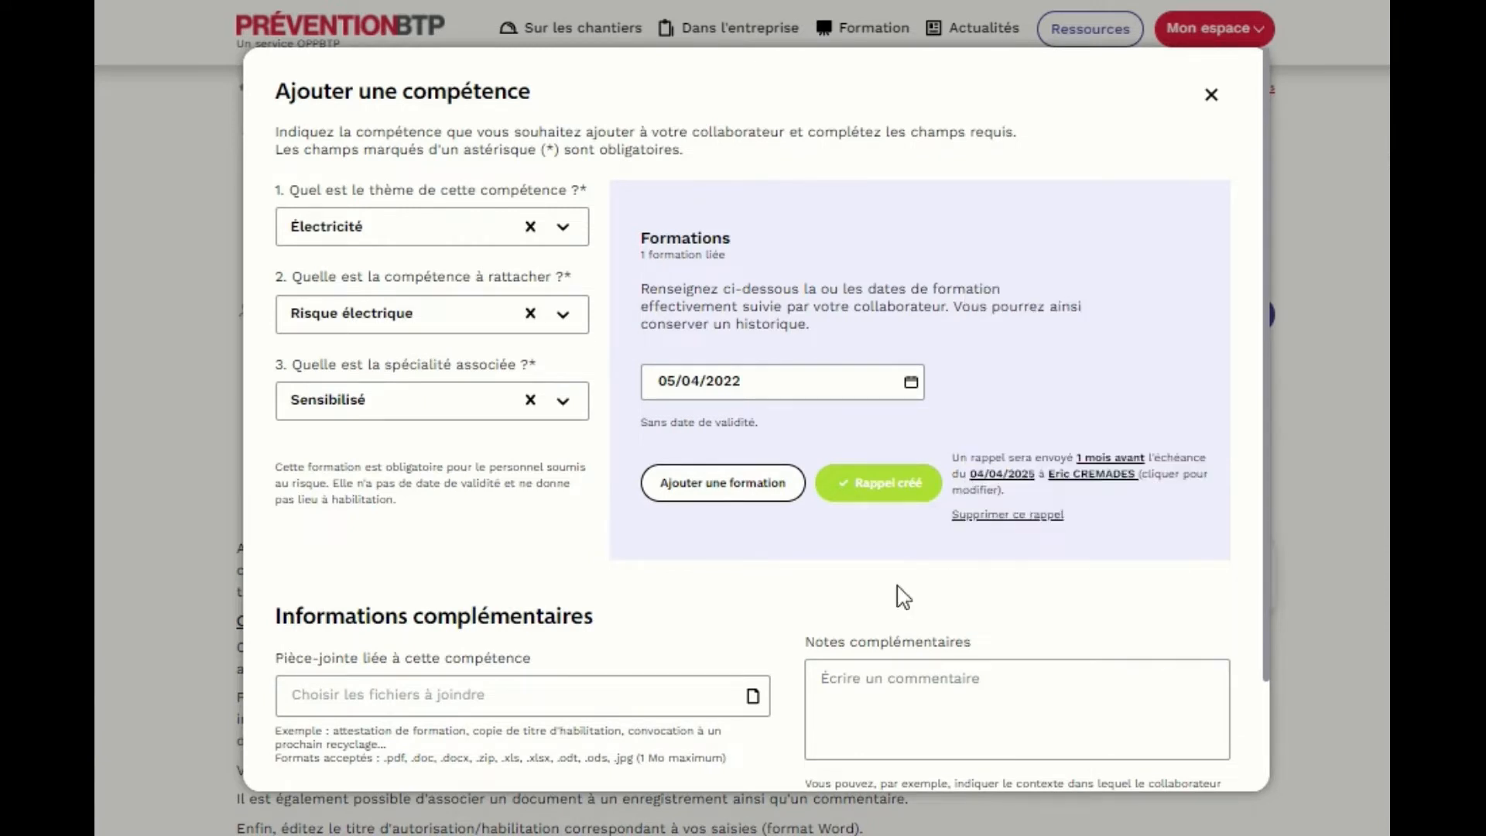
Attach the JPG file, enter the note "Tous domaine du risque électrique" and add the competence to the collaborator's record.
left_click(752, 695)
double_click(174, 252)
type("Tous domaine du risque électrique")
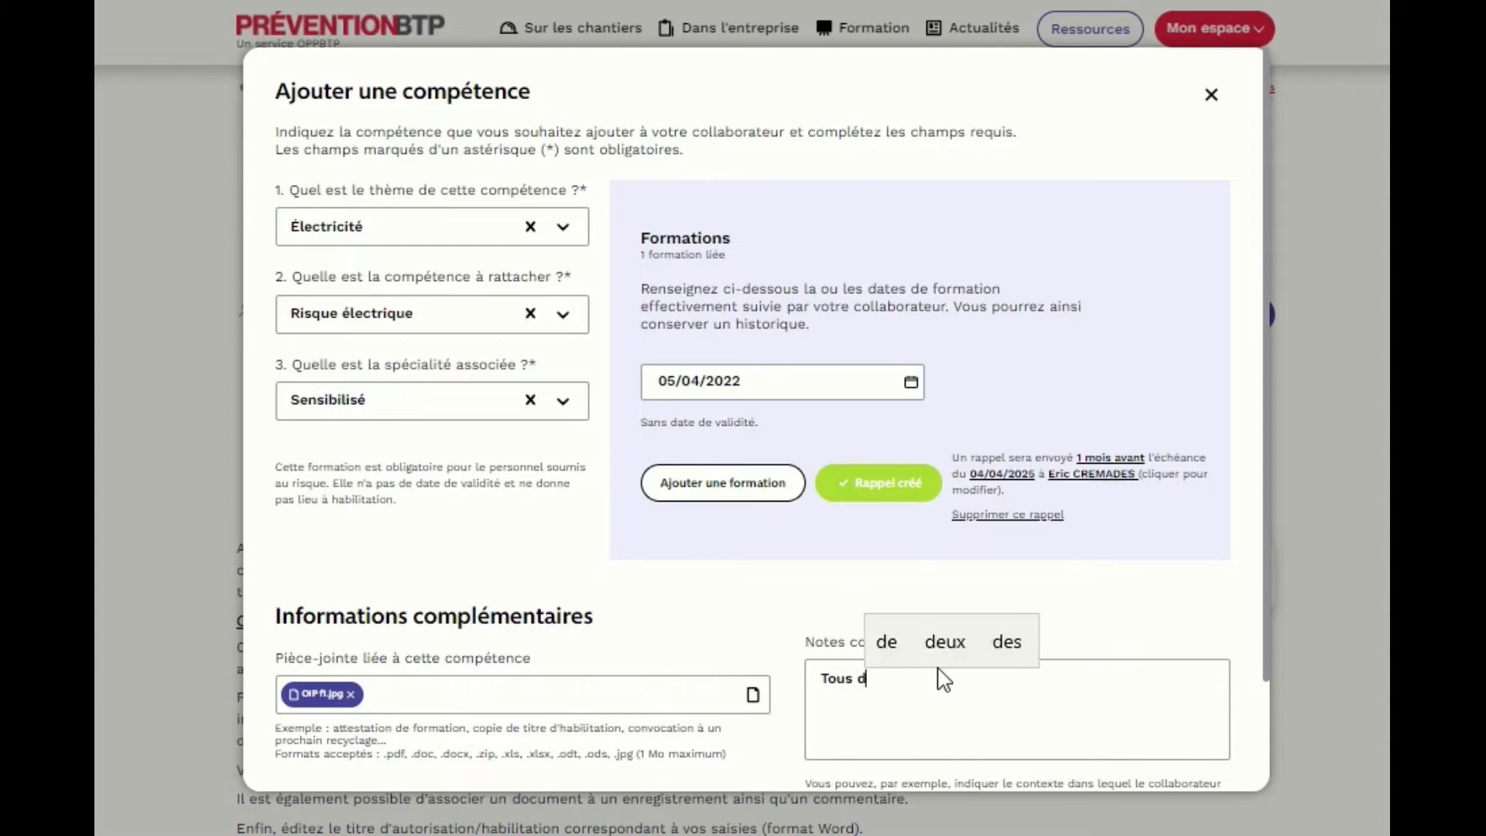
scroll(1153, 743, "down", 2)
left_click(1158, 750)
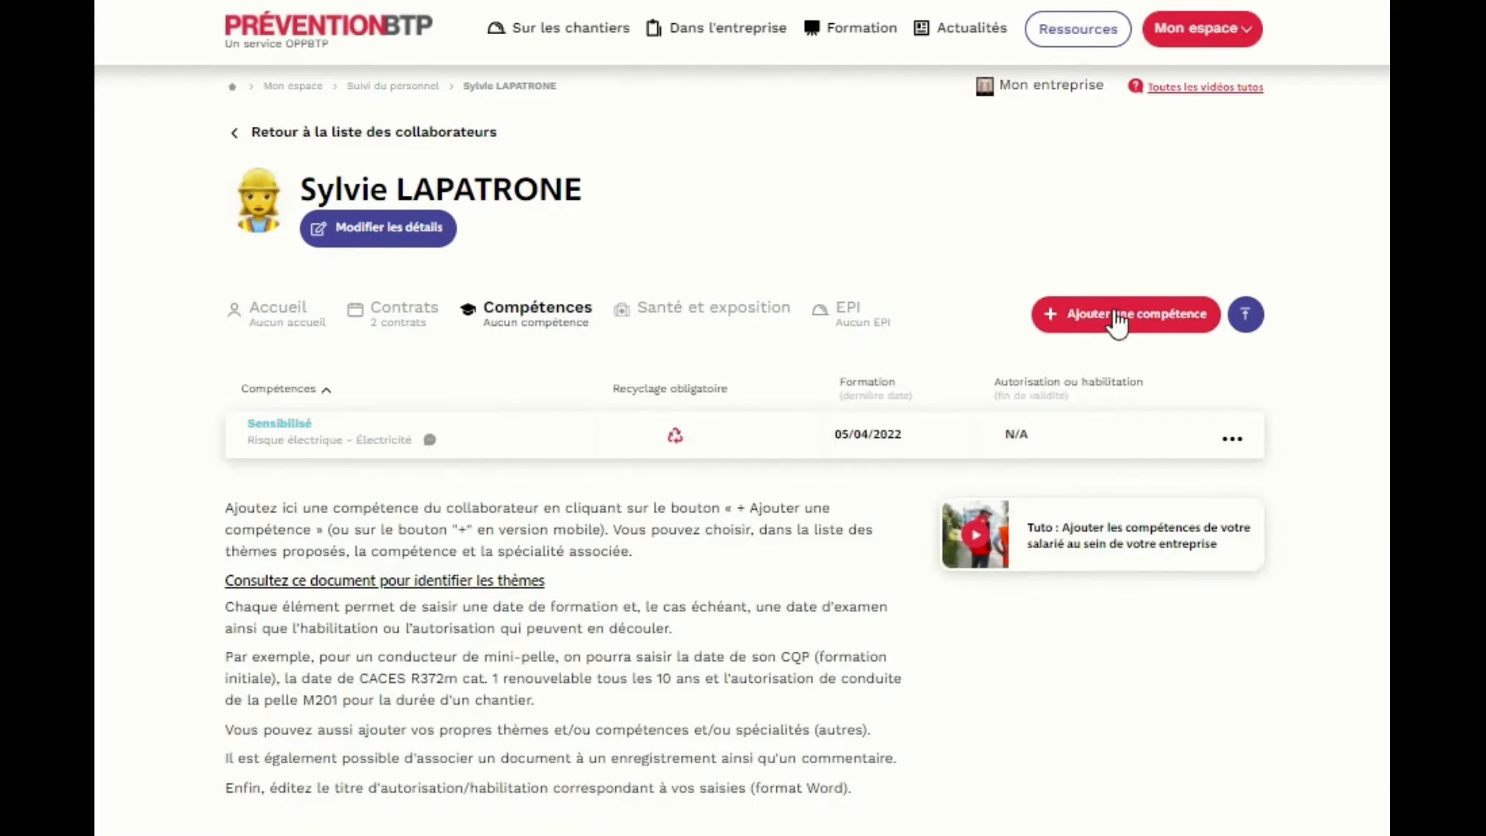
Start another competence with theme Électricité, competence Installations électriques and speciality Chargé d'intervention élémentaire (BS).
left_click(1123, 318)
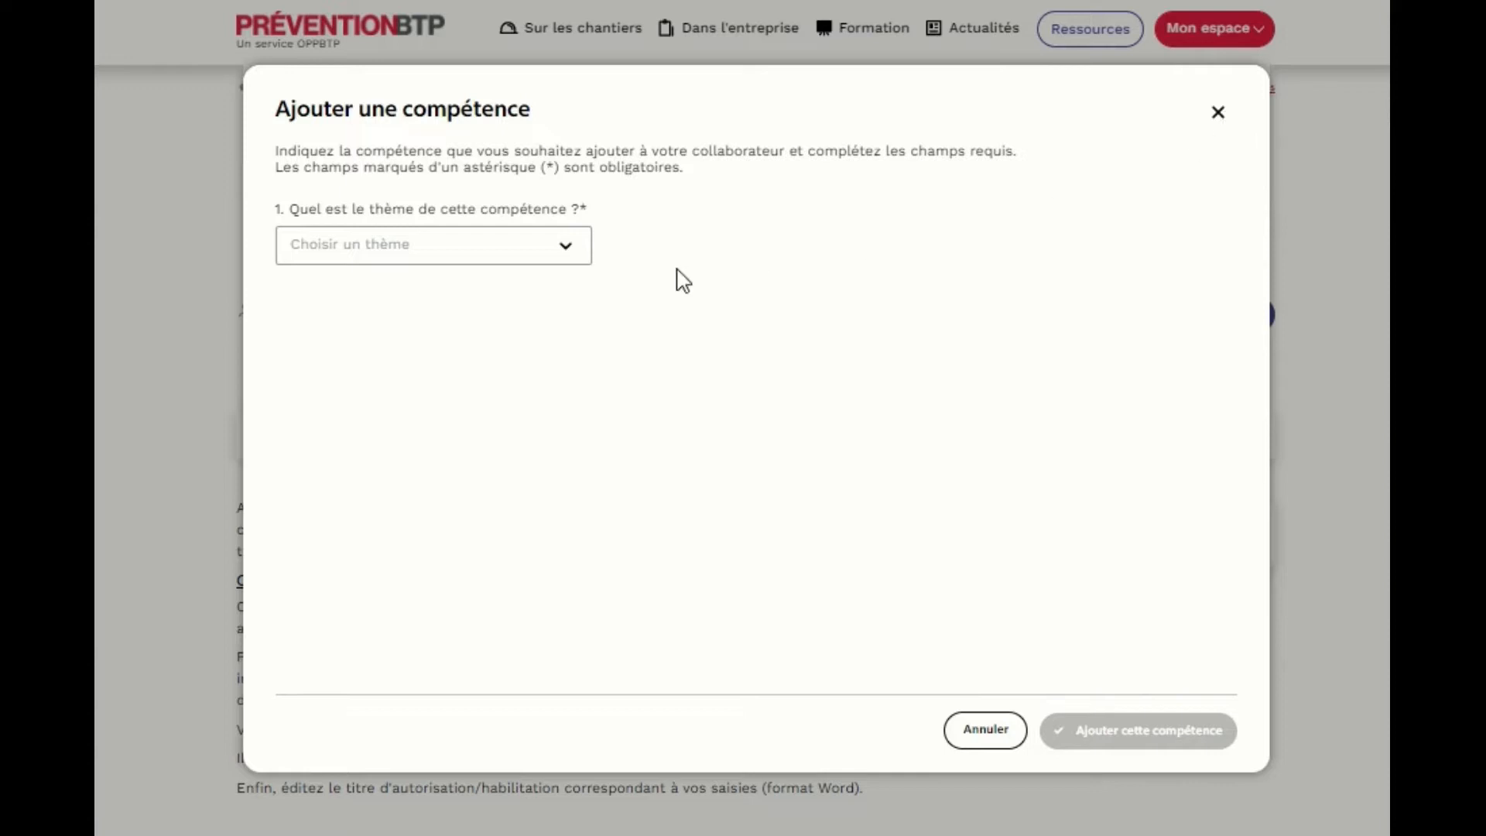
left_click(560, 243)
left_click(343, 334)
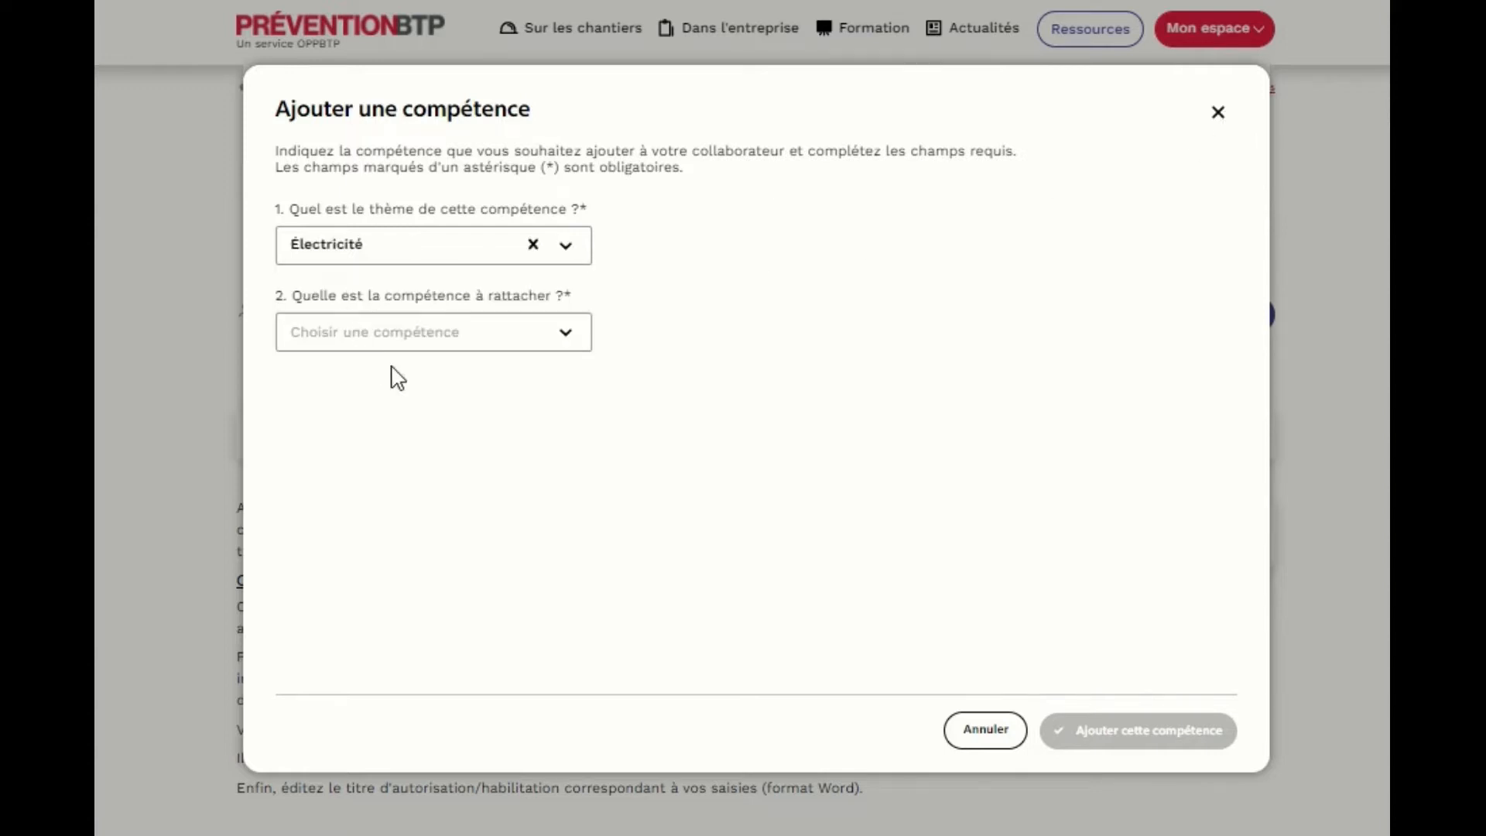
left_click(573, 336)
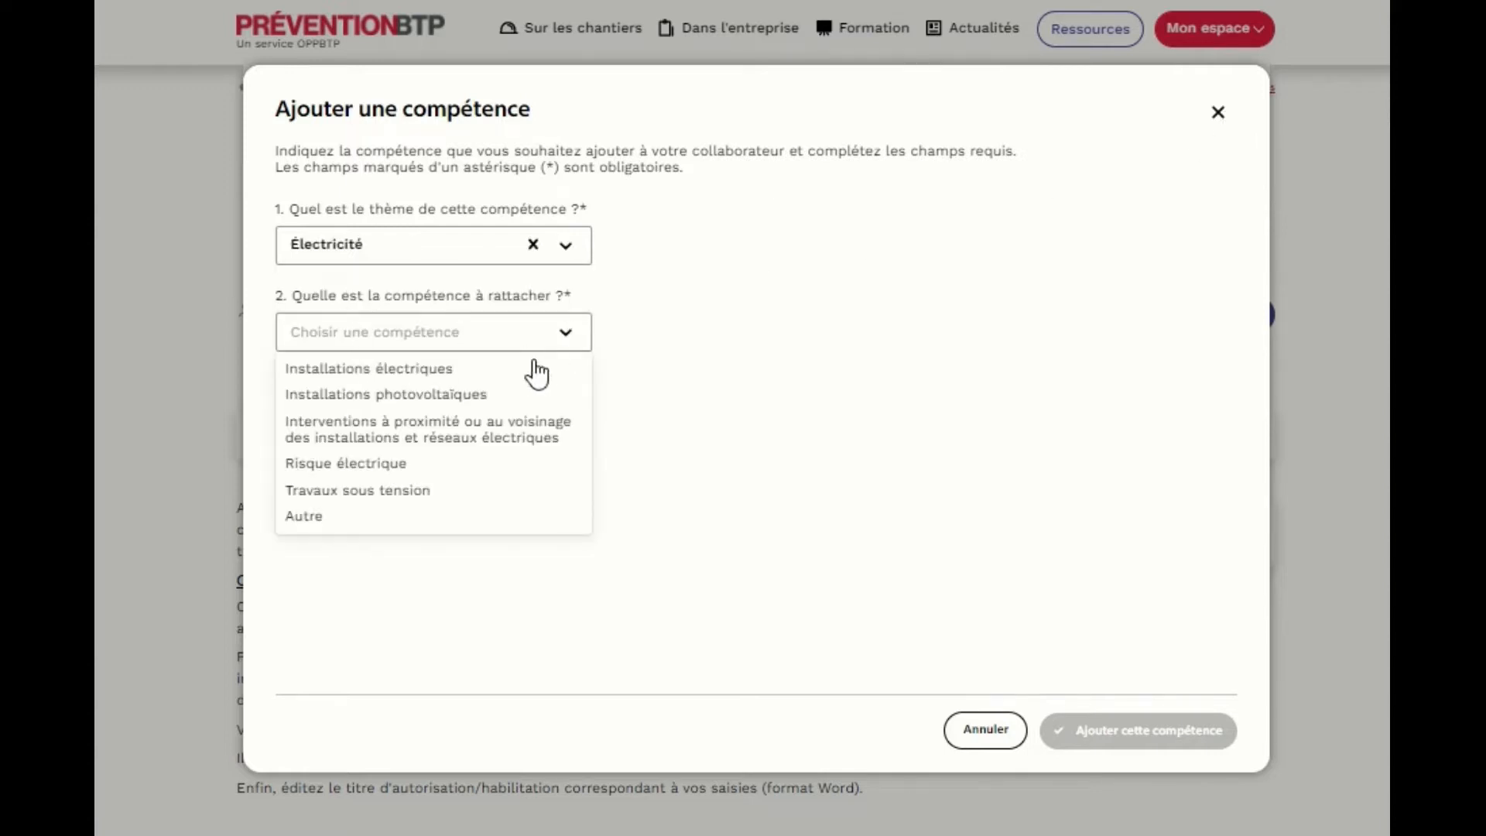
left_click(411, 369)
left_click(568, 424)
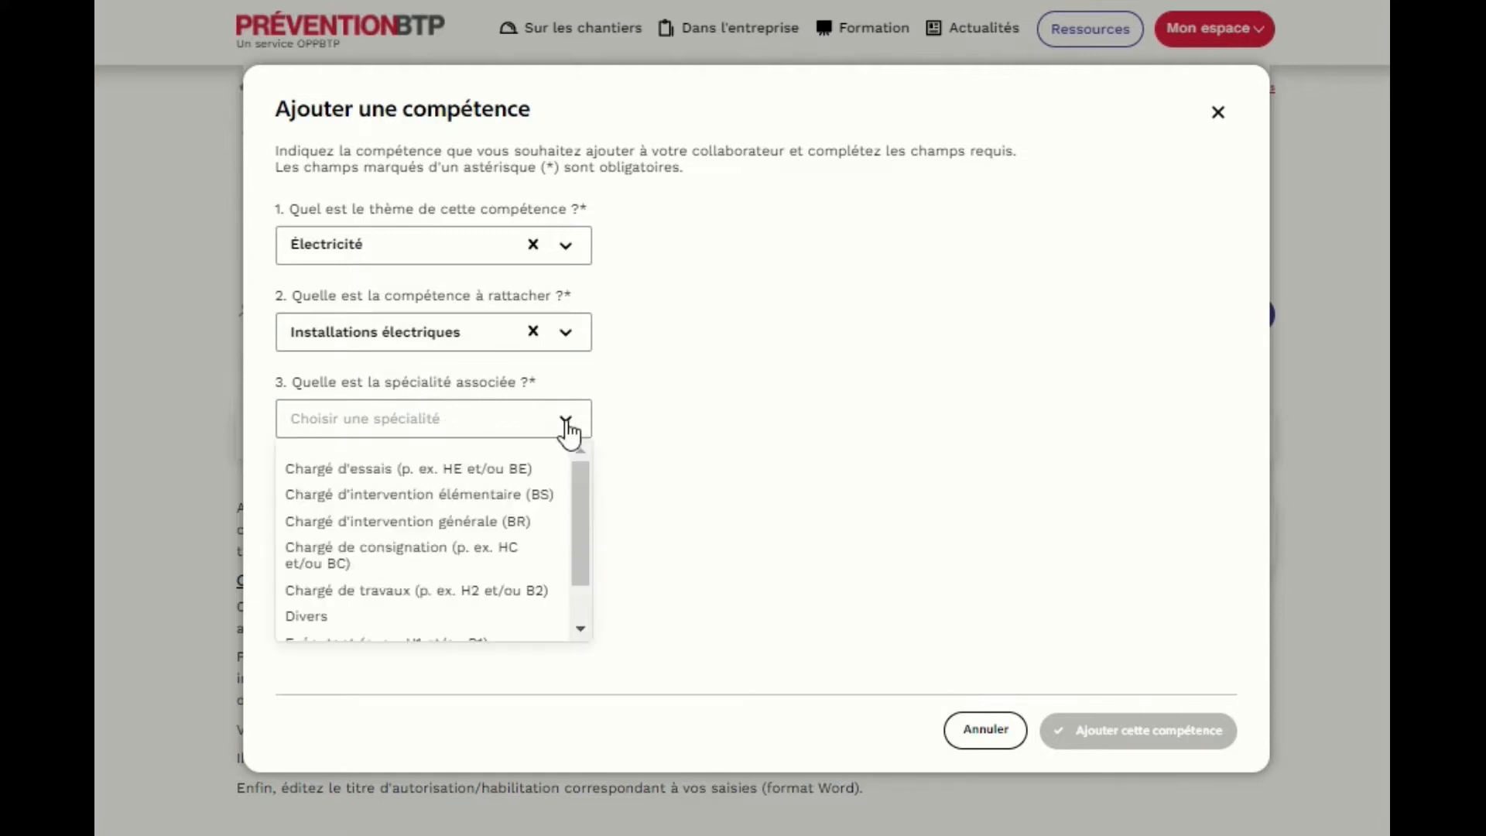
scroll(545, 491, "down", 2)
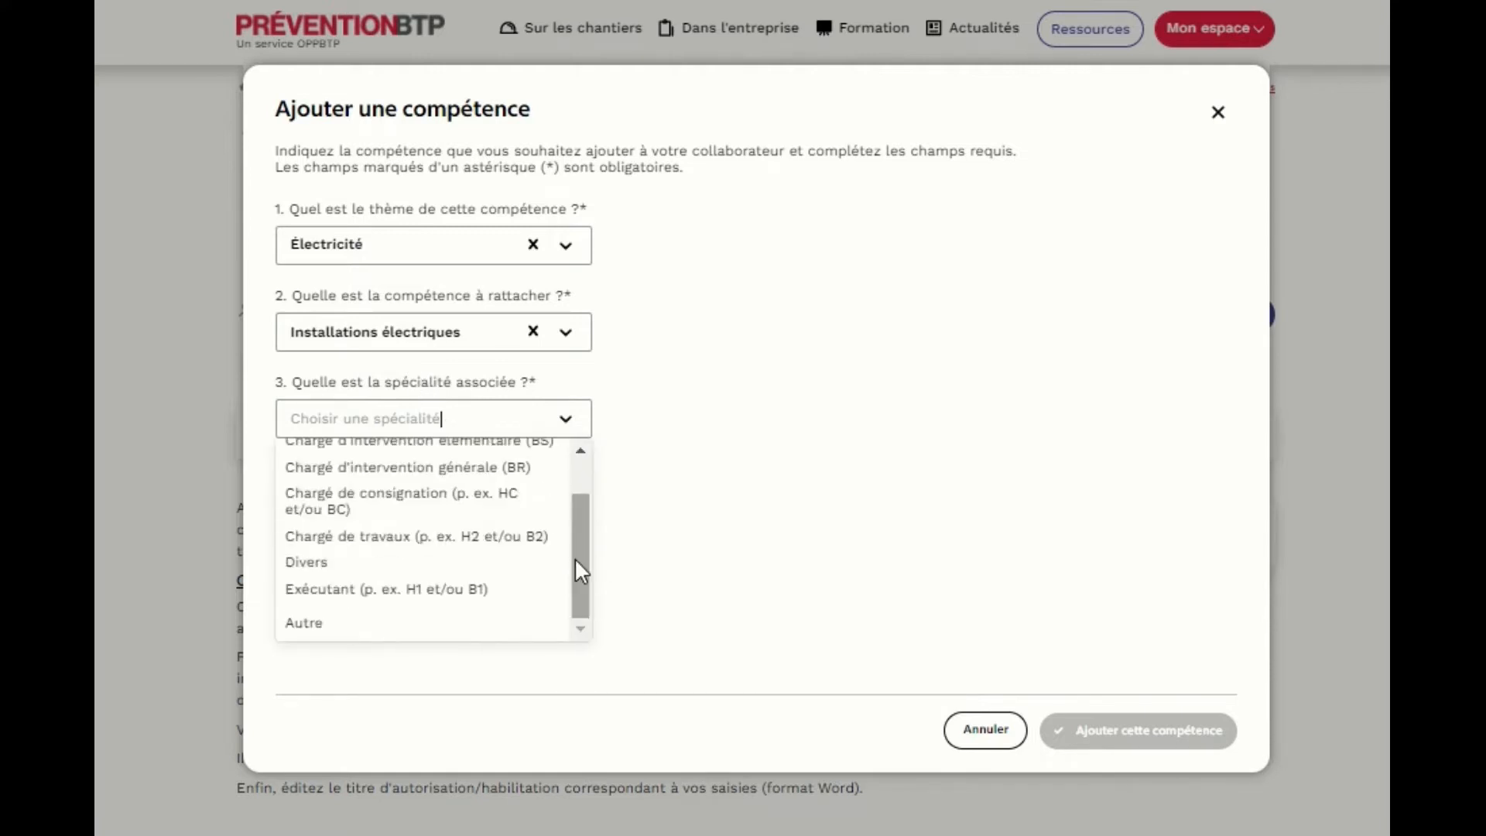
left_click_drag(575, 559, 584, 524)
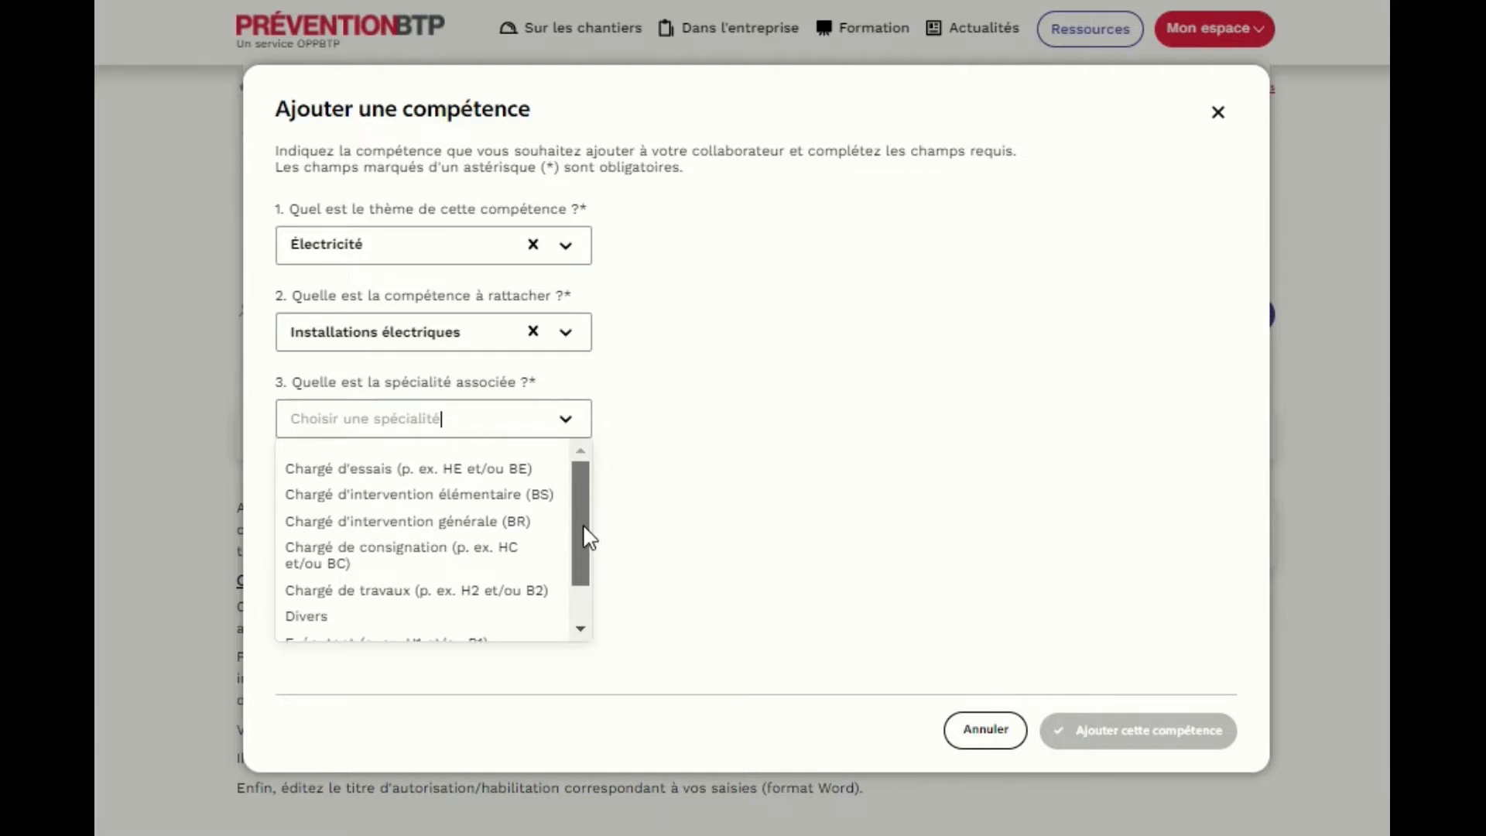
left_click(486, 496)
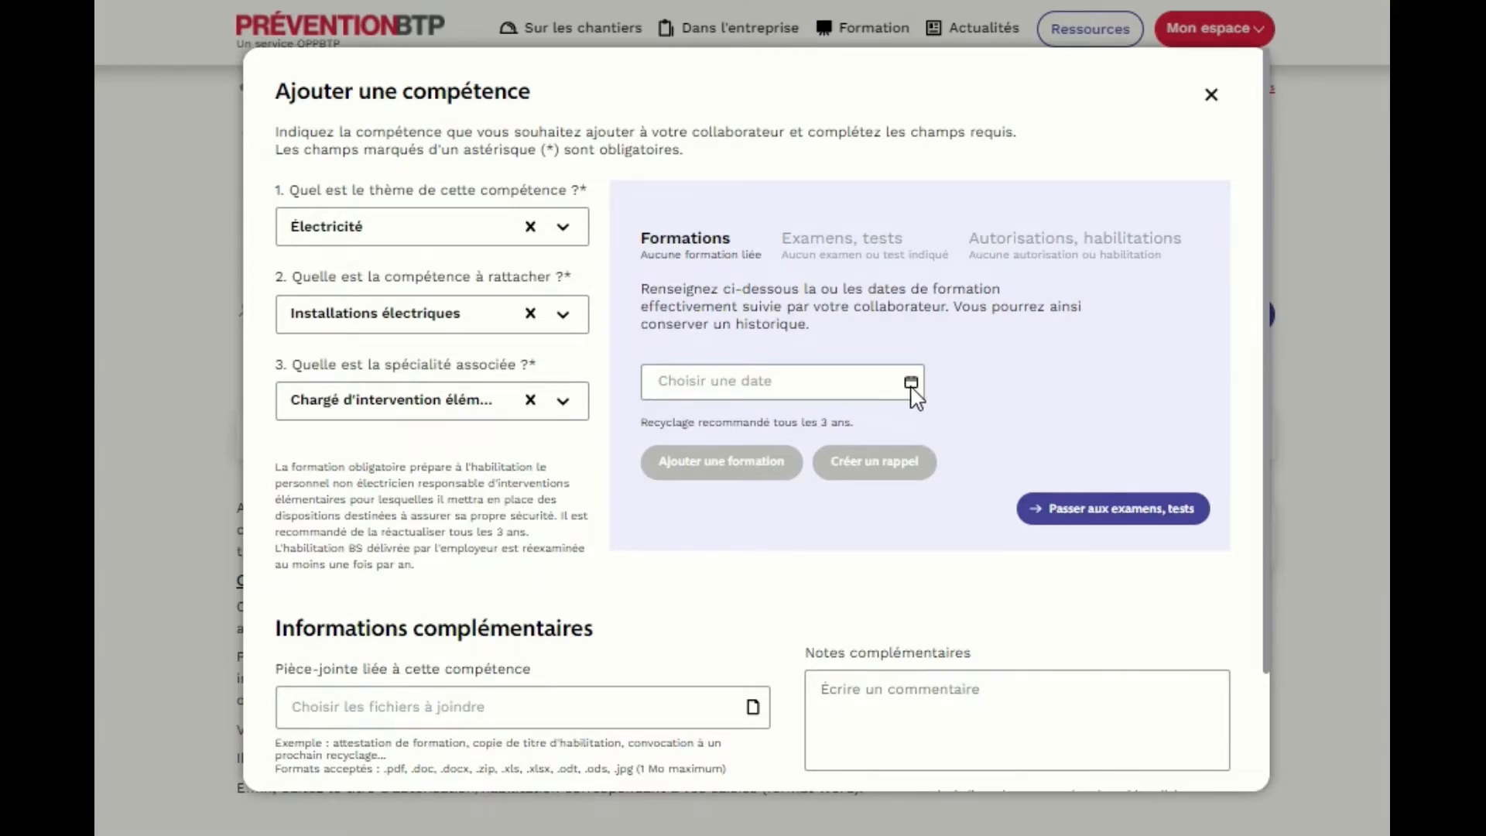
Set the training date to 05/04/2022 and indicate that an exam was taken, dated 05/04/2022.
left_click(687, 387)
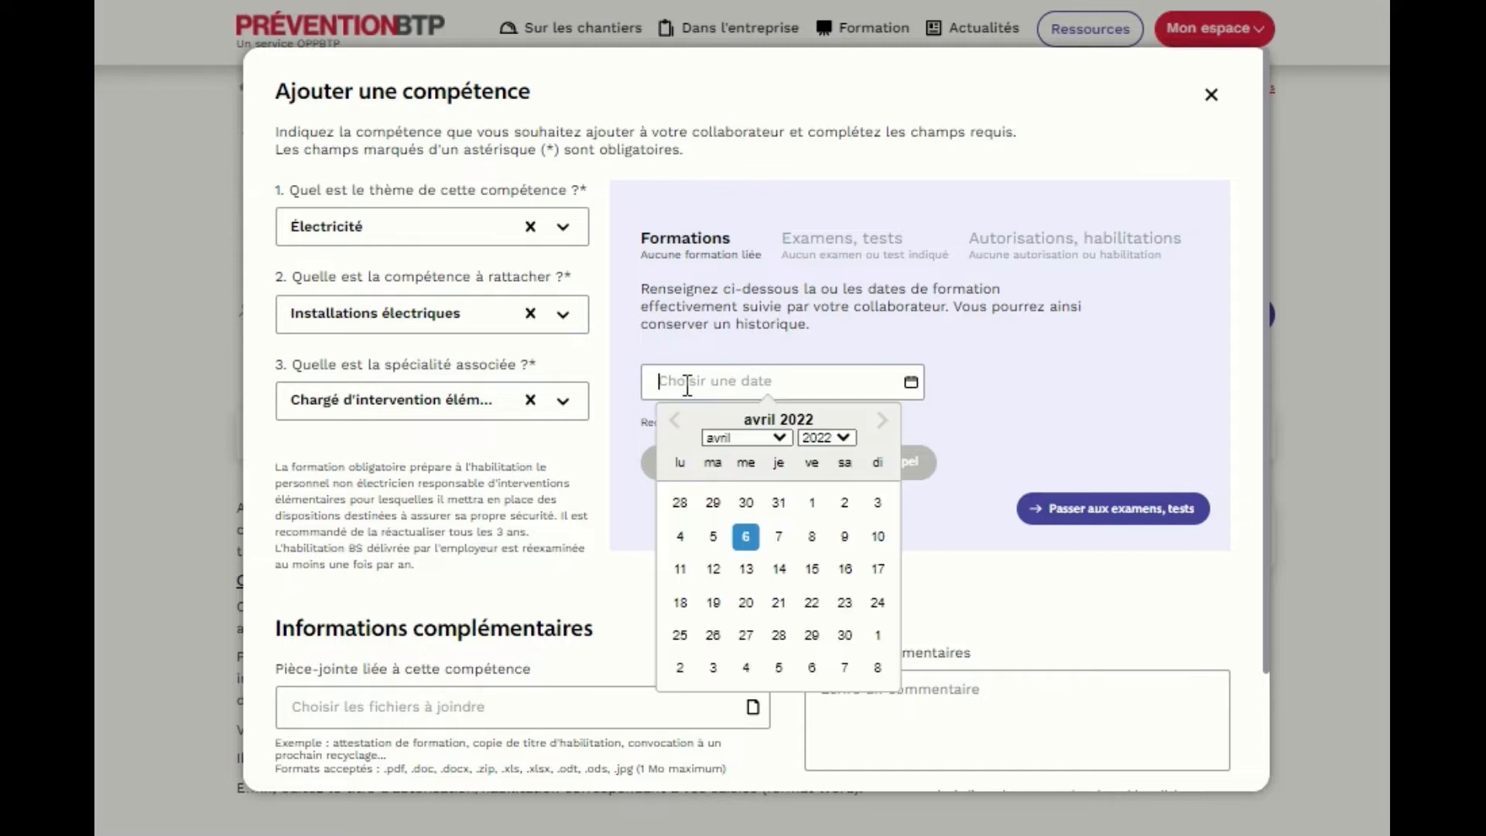
left_click(714, 537)
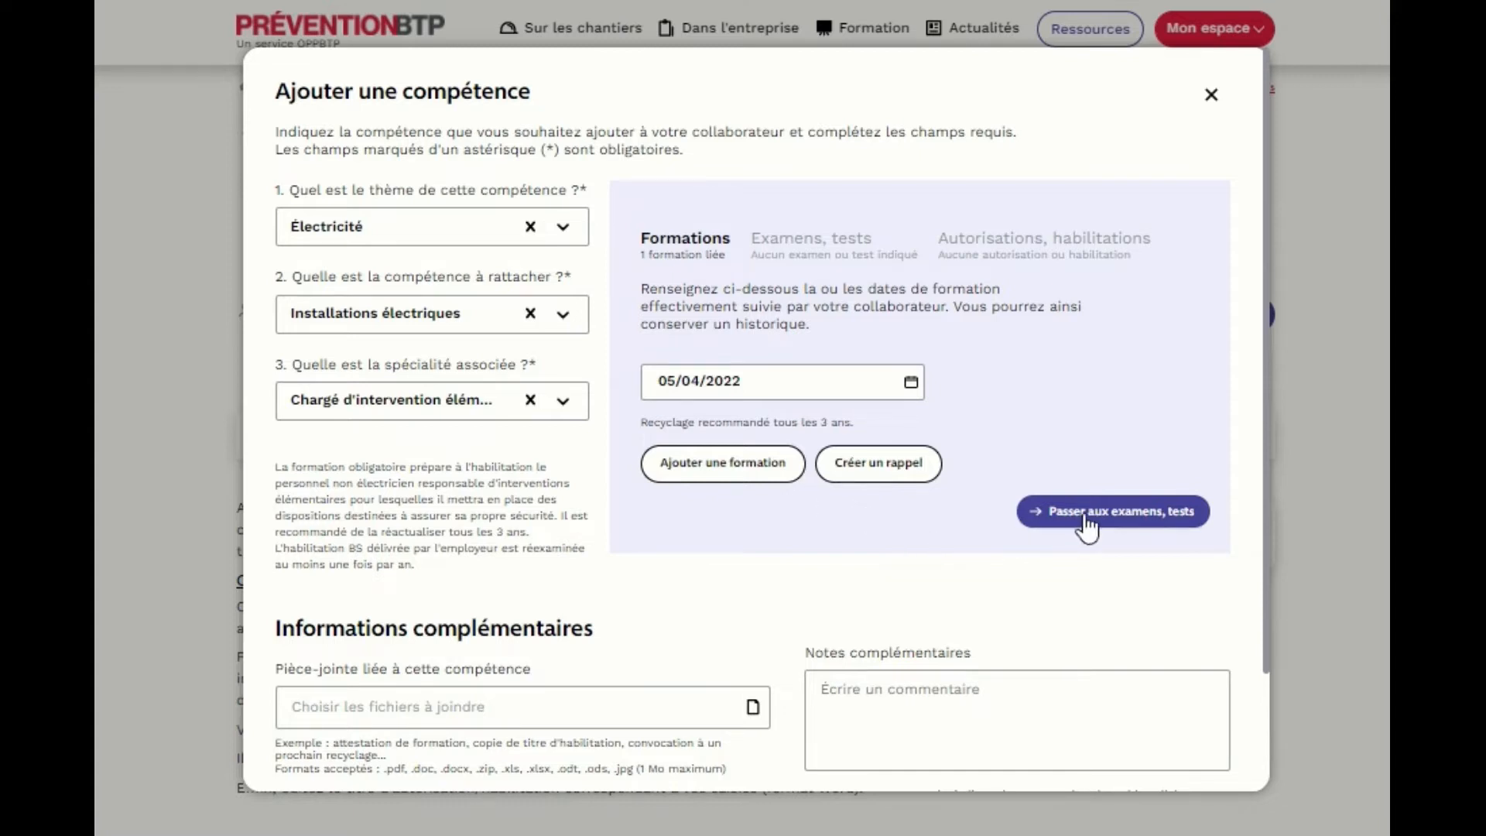
left_click(1134, 520)
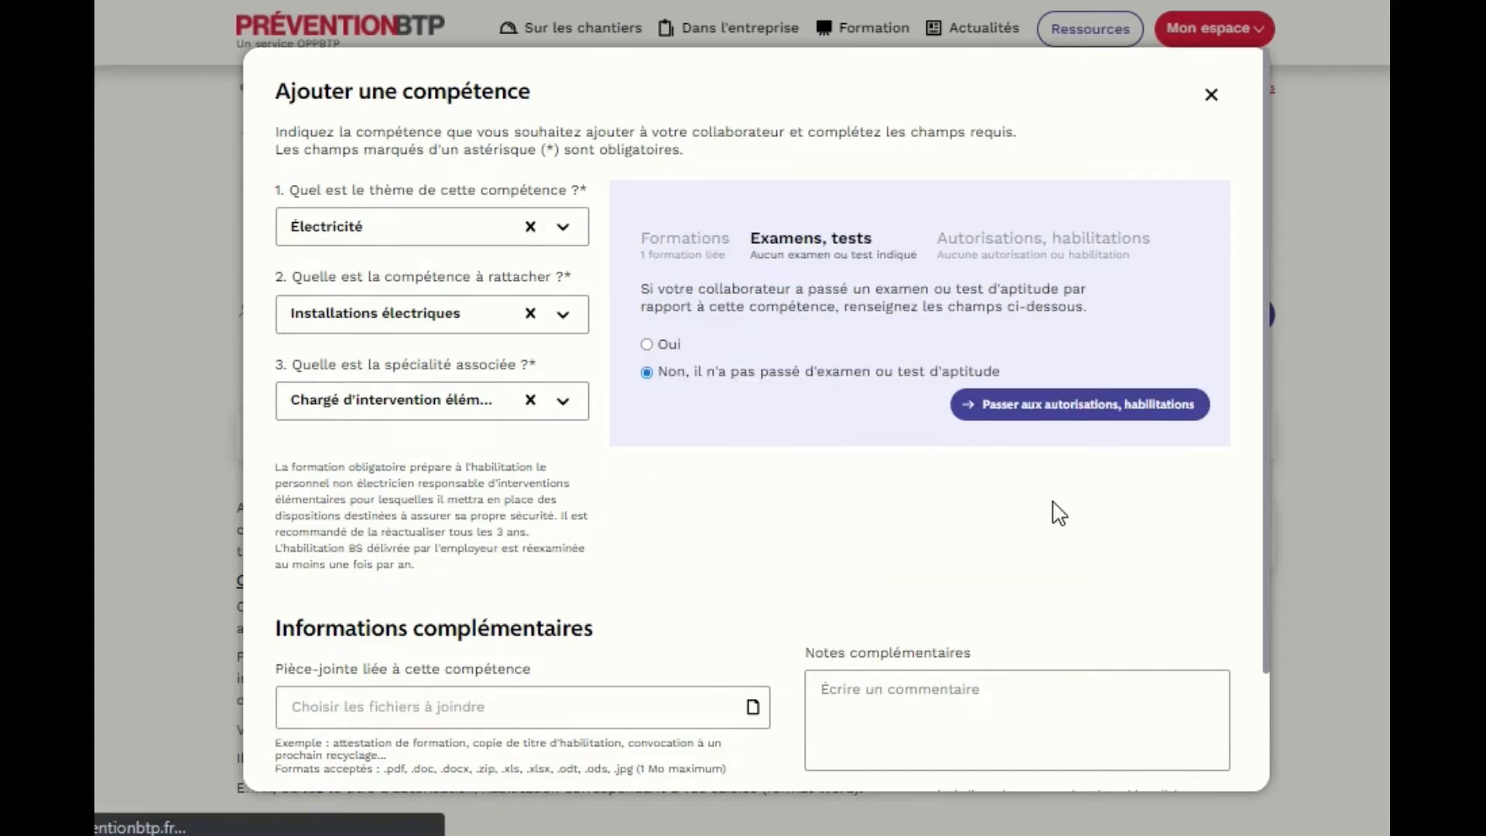
left_click(647, 345)
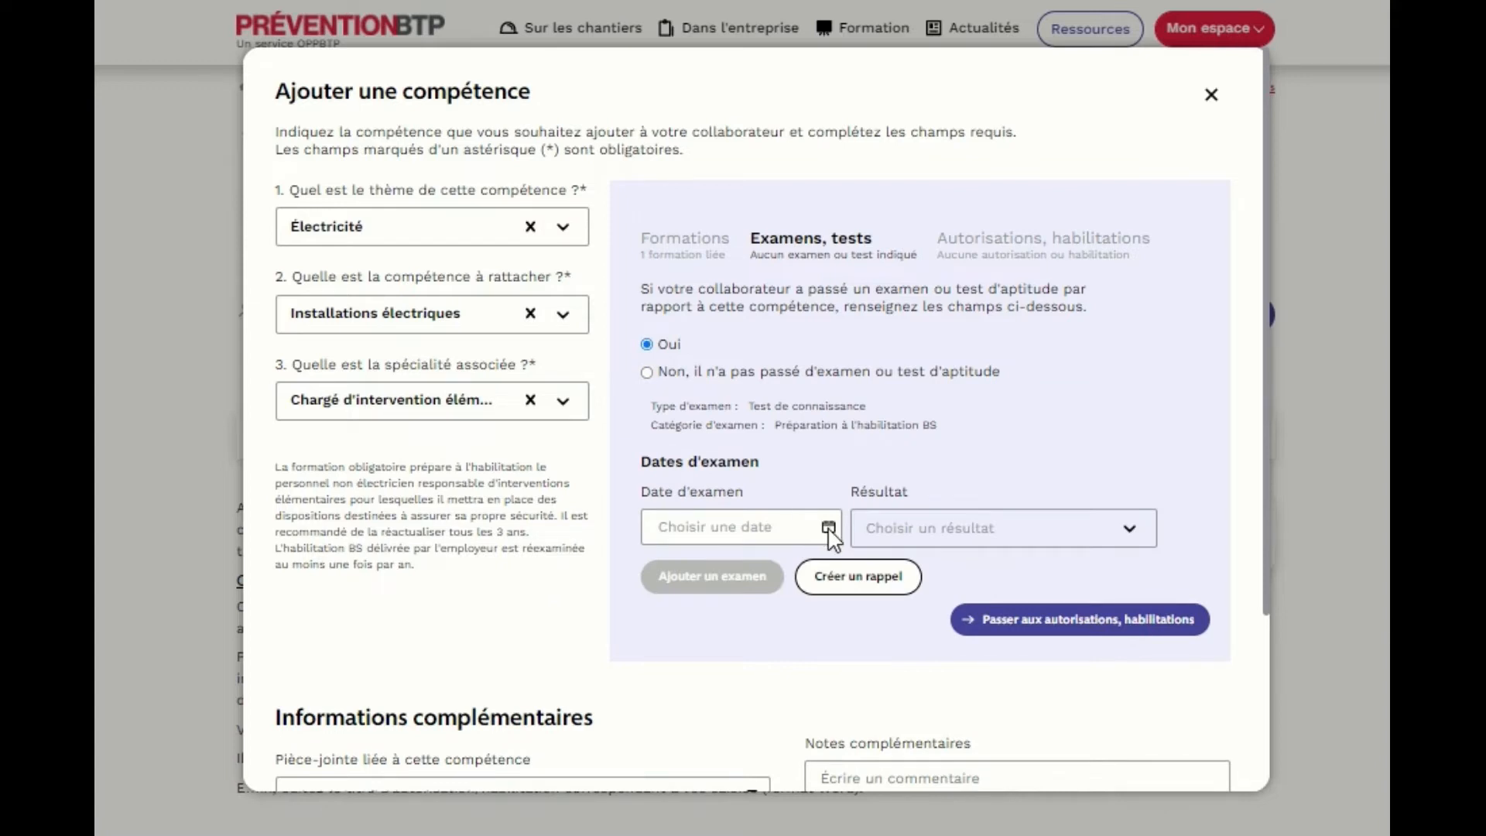
left_click(696, 524)
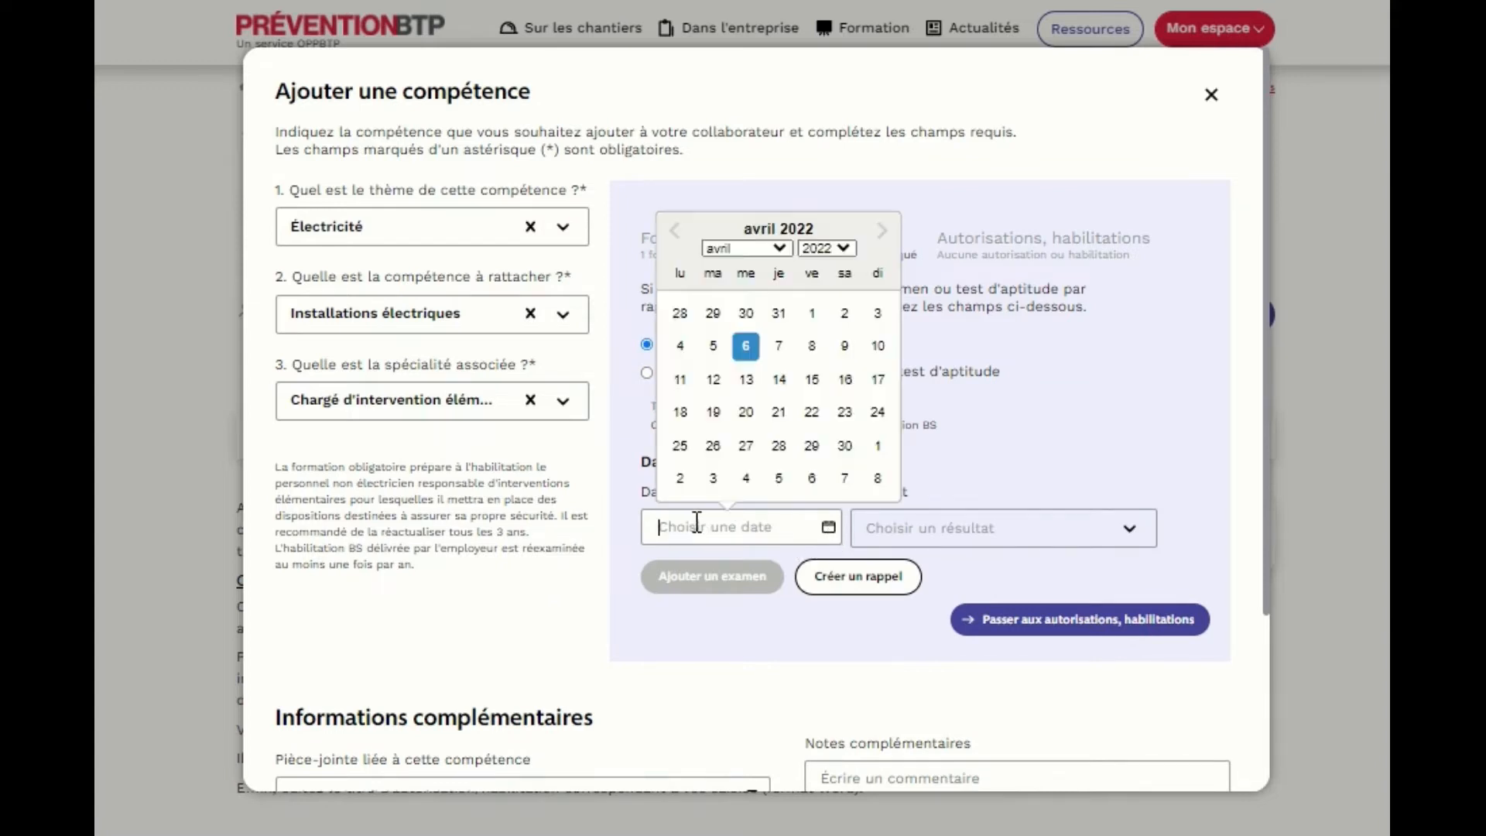
left_click(710, 345)
Indicate that an authorisation was granted for this competence and set its field of application to "Tous chantiers".
left_click(1020, 240)
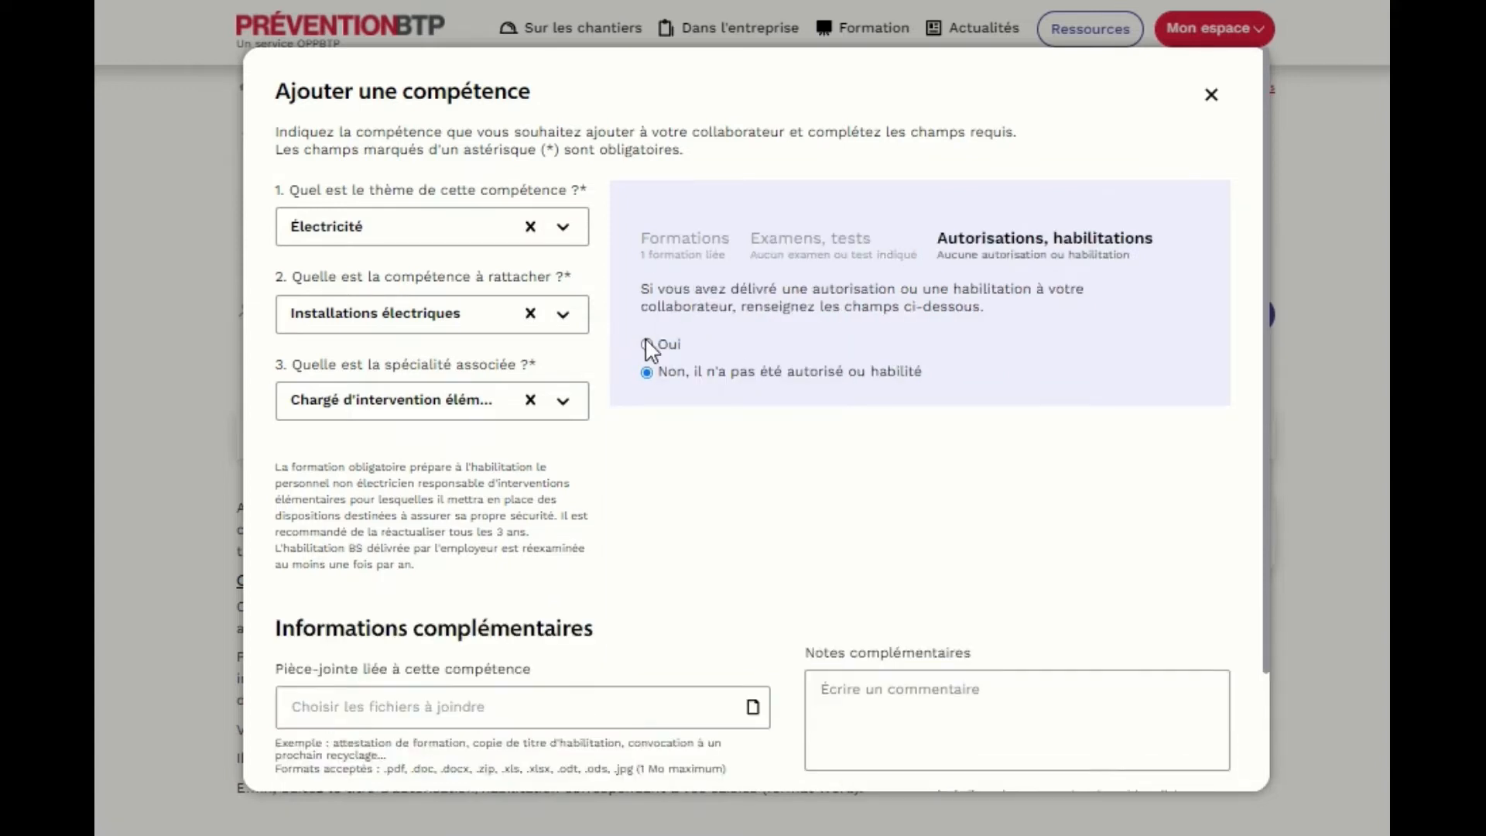
left_click(647, 345)
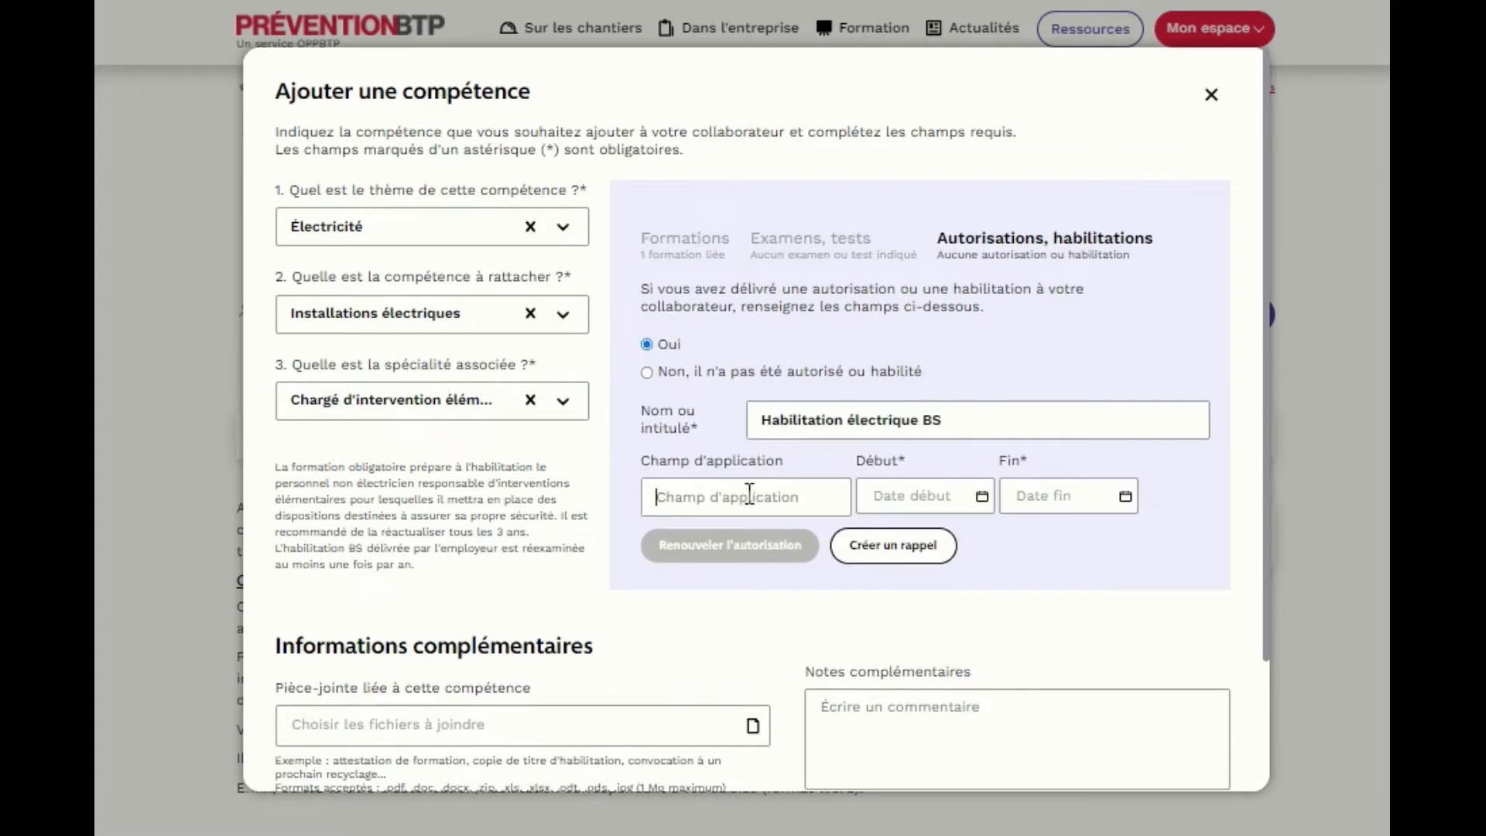
left_click(788, 510)
type("Tous ")
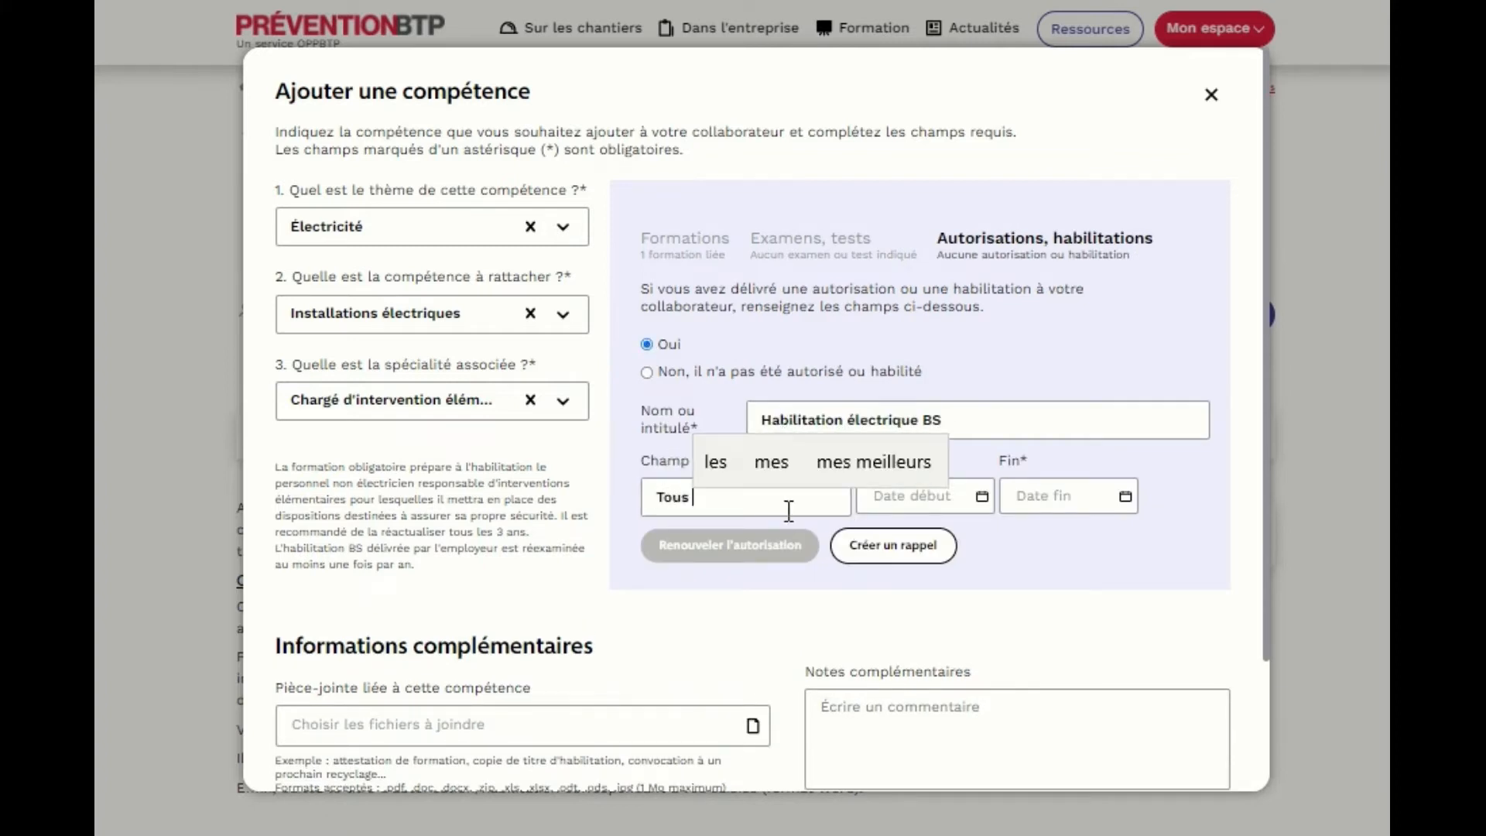
type("chantiers de")
key("BackSpace")
key("BackSpace")
key("BackSpace")
Set the authorisation's start date to 06/04/2022 and its end date to 04/04/2025.
left_click(925, 498)
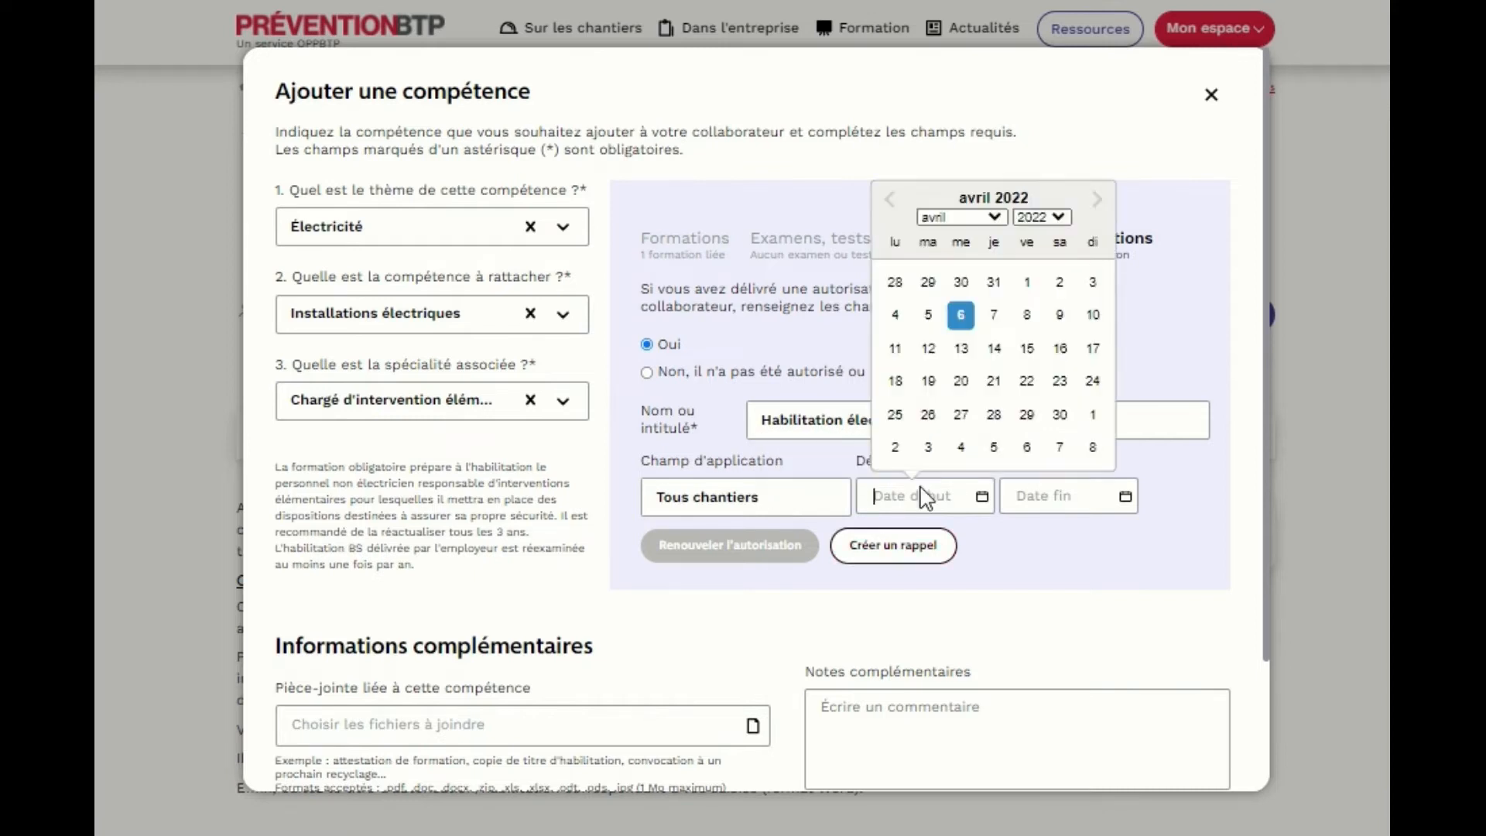
left_click(929, 314)
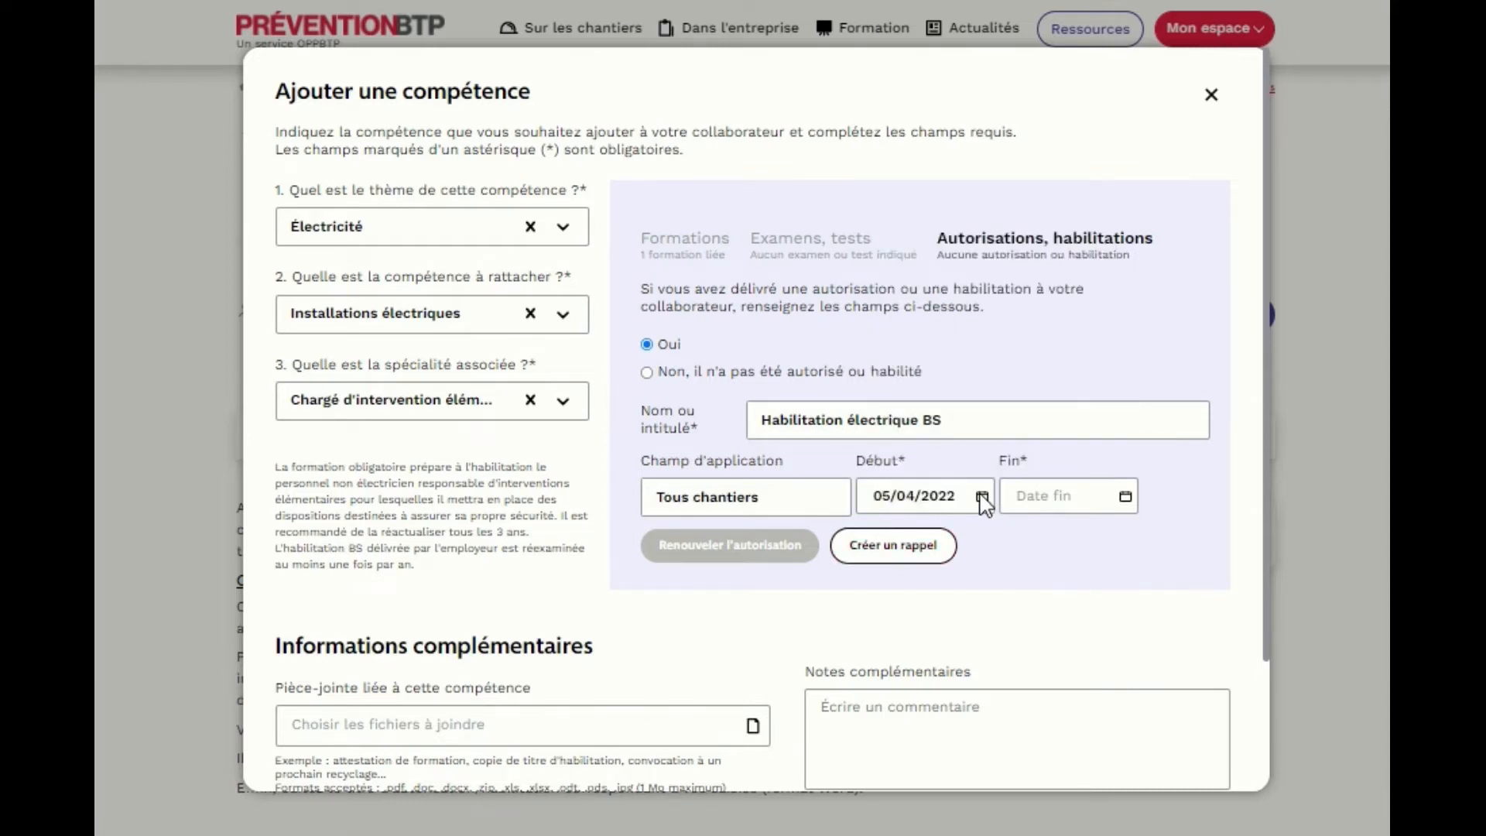
left_click(983, 499)
left_click(962, 316)
left_click(1091, 494)
left_click(1202, 217)
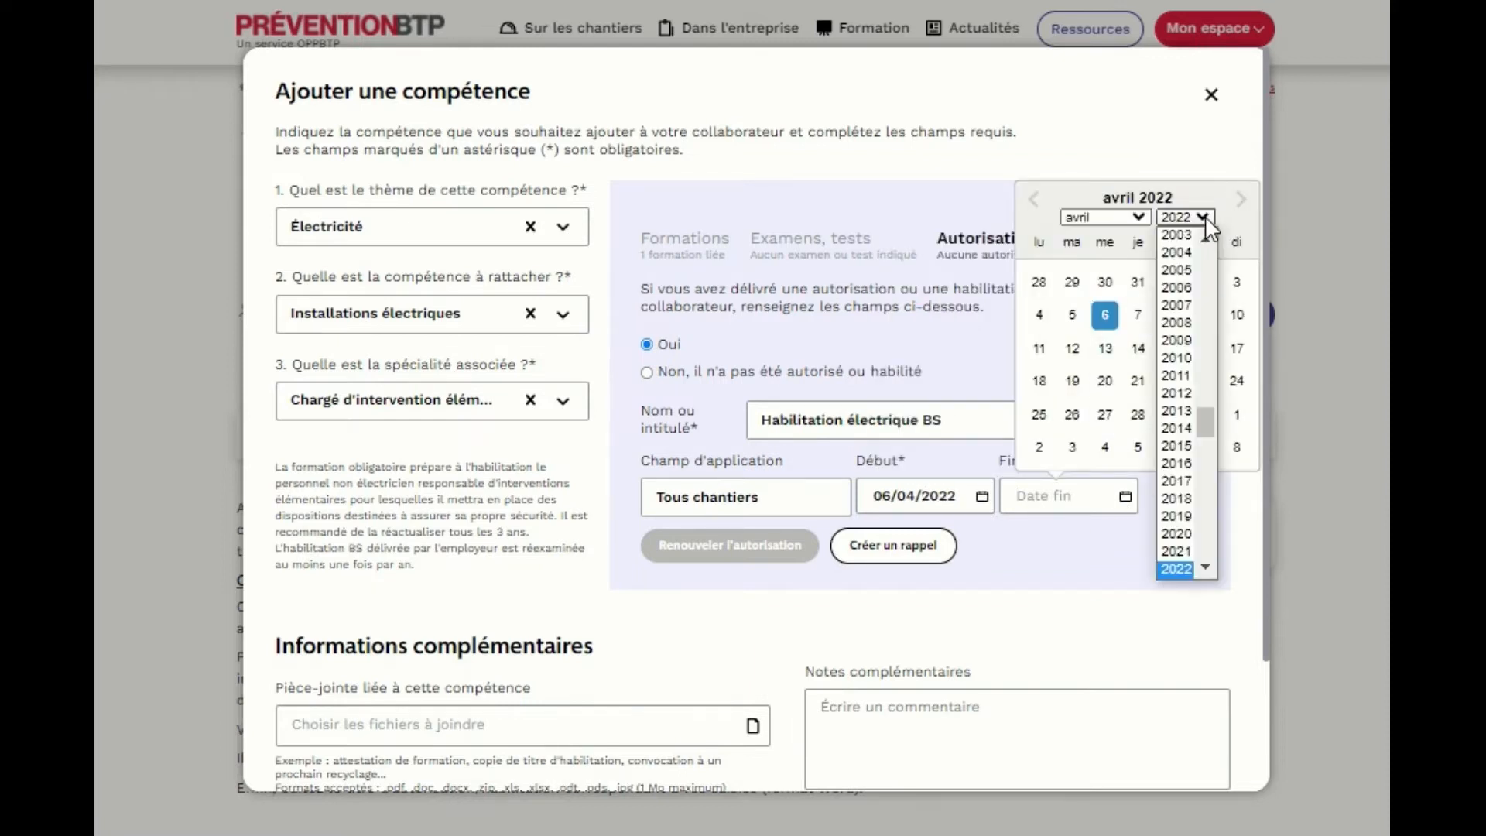
left_click(1206, 566)
left_click(1205, 565)
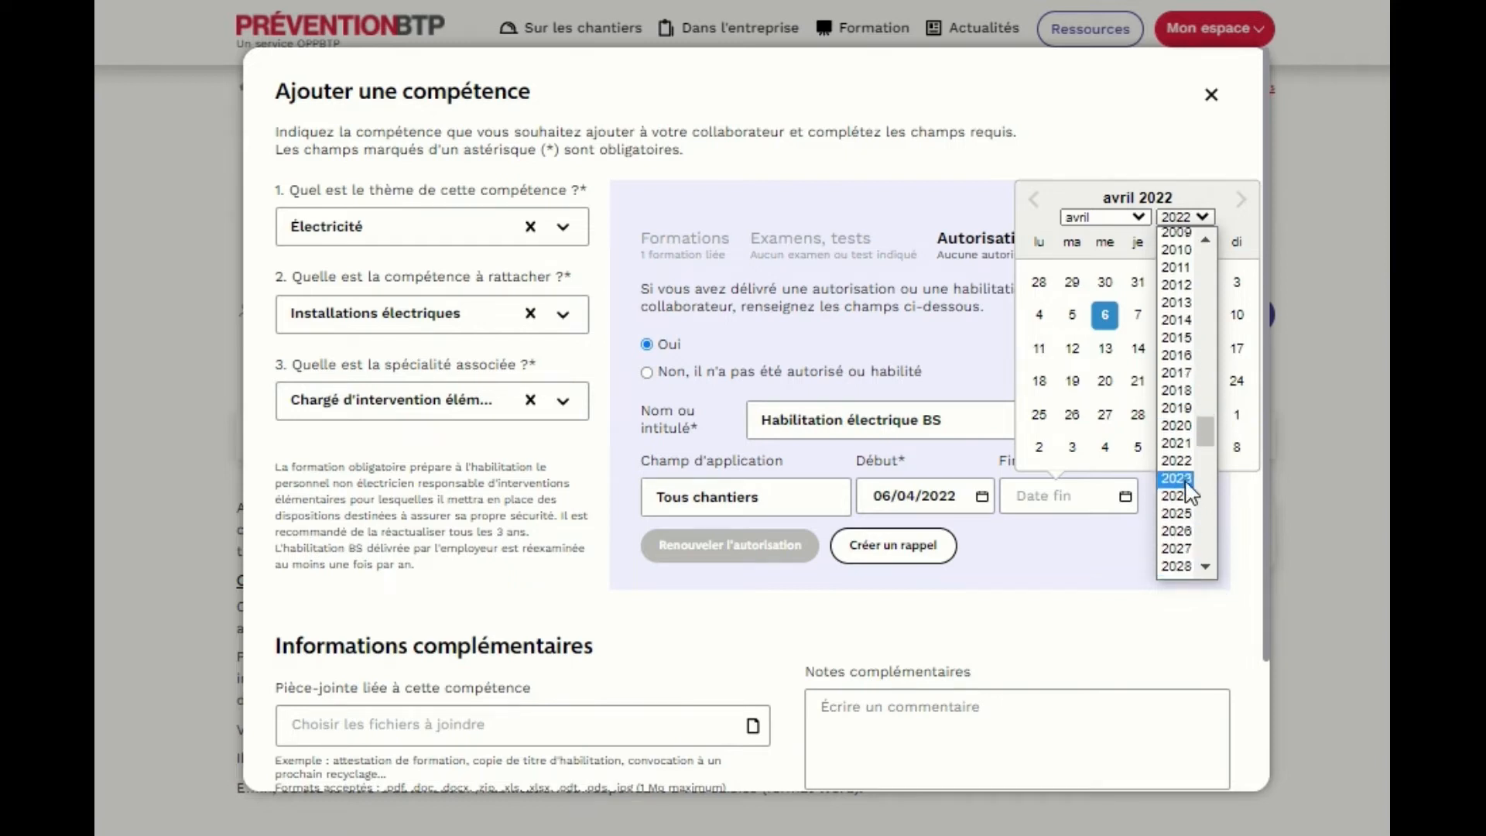
left_click(1186, 513)
left_click(1172, 561)
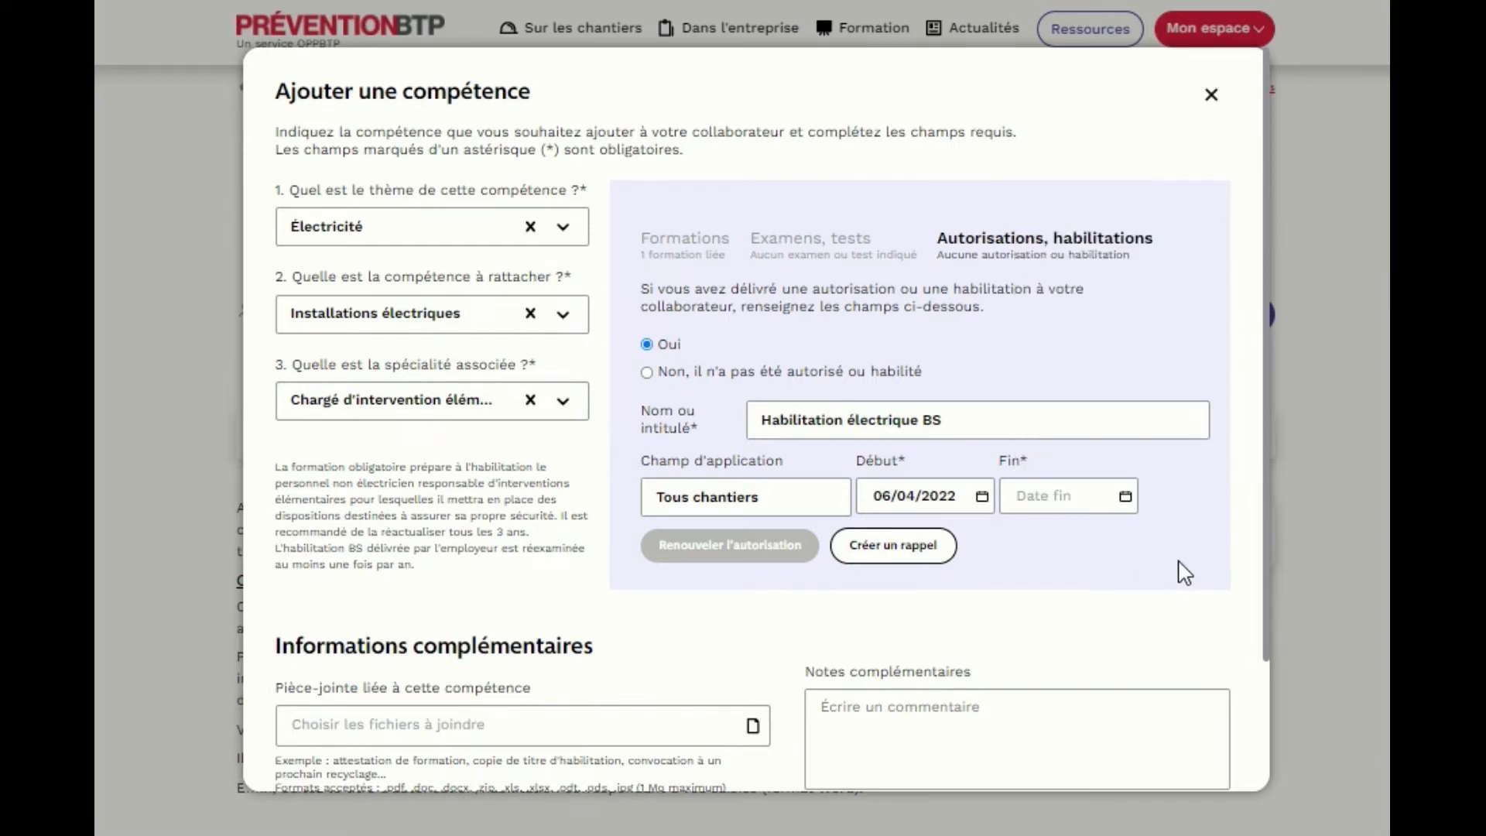
Add the completed electrical installations competence to the collaborator's record.
scroll(1184, 571, "down", 1)
scroll(1184, 571, "down", 2)
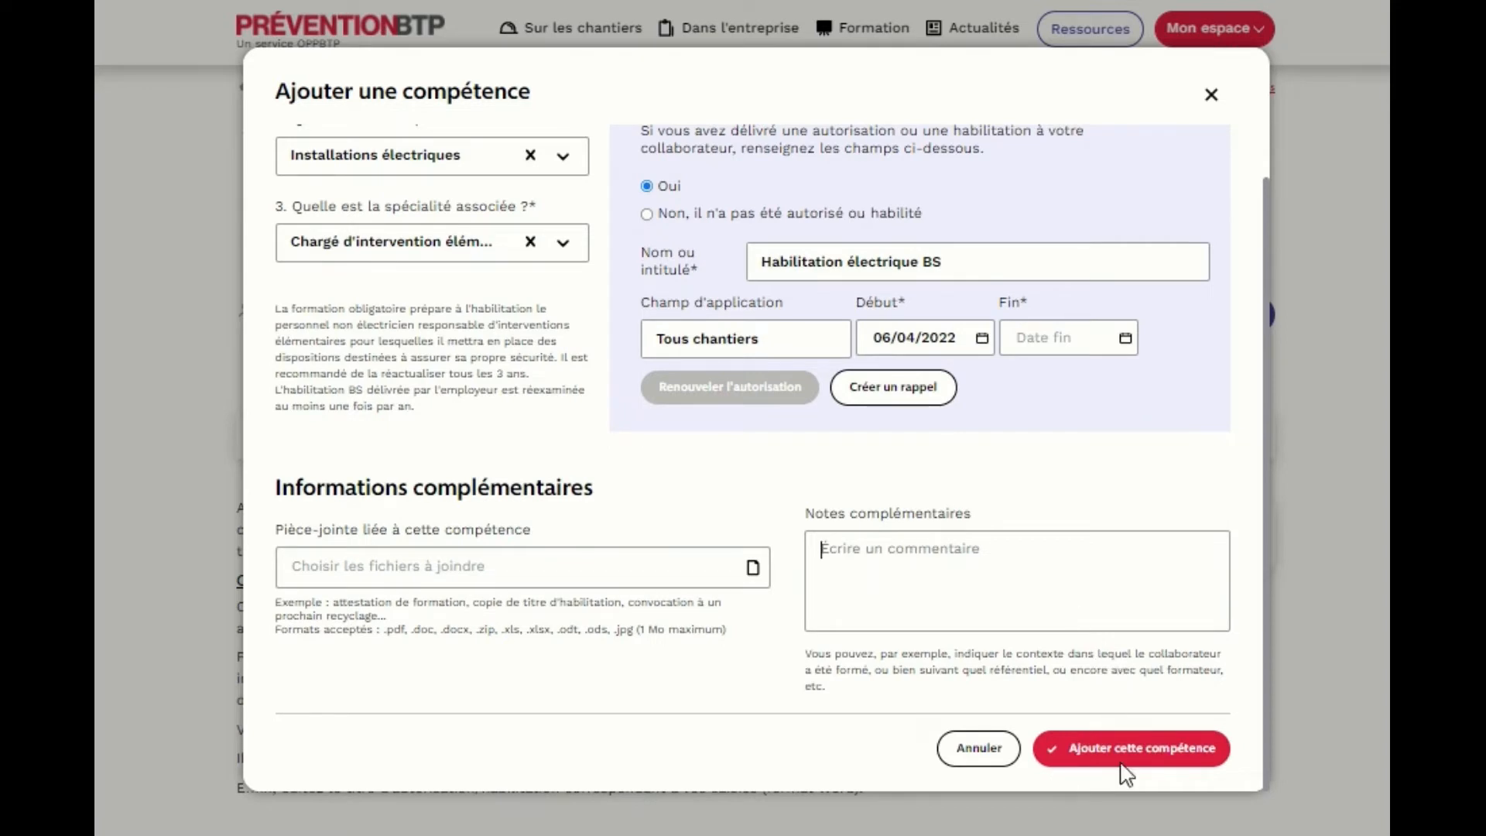
left_click(1186, 755)
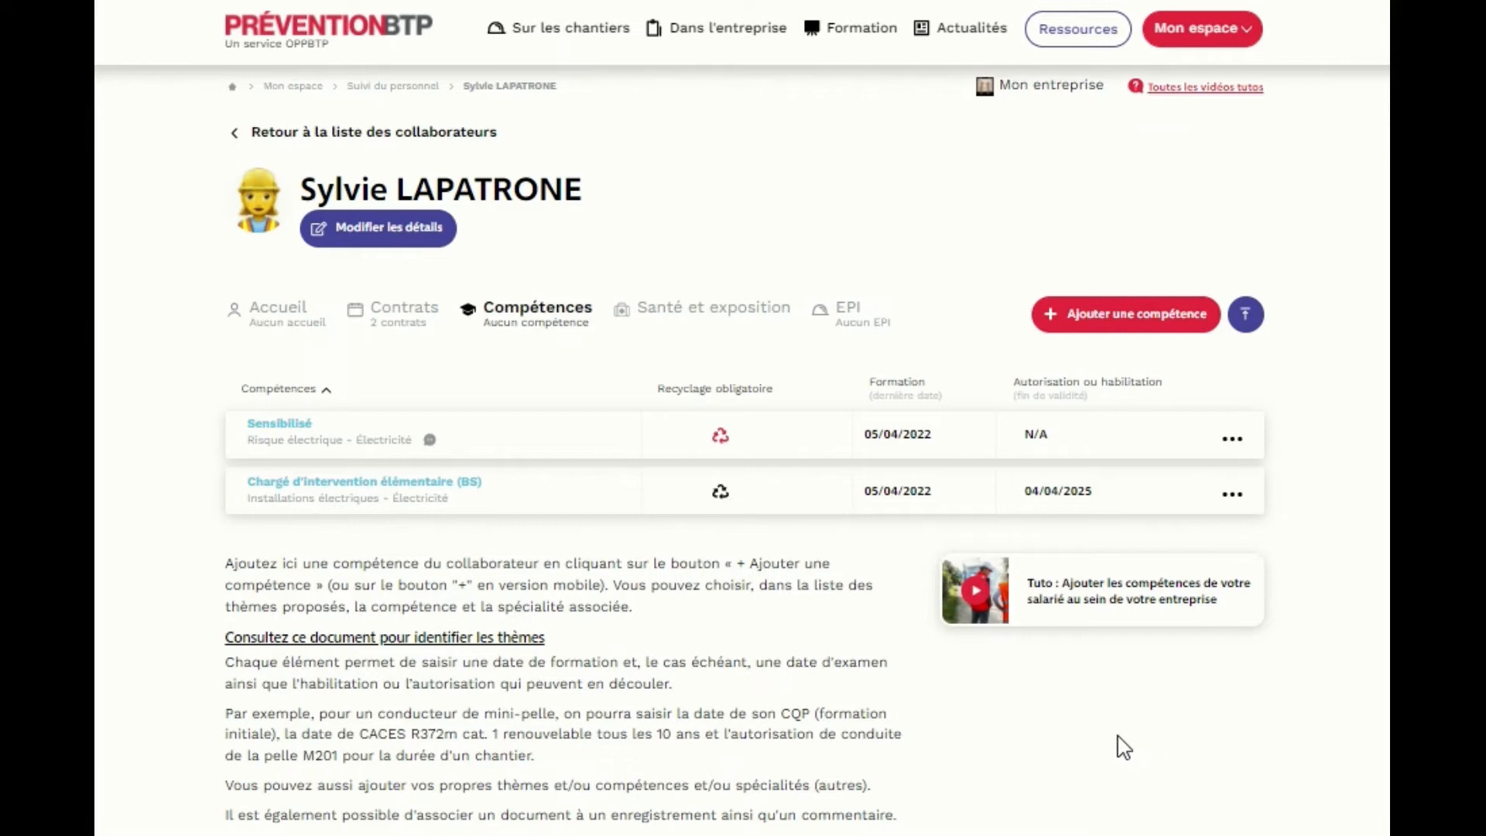
Export the habilitation/authorisation title (volet entreprise) and review the resulting Word document.
left_click(1245, 315)
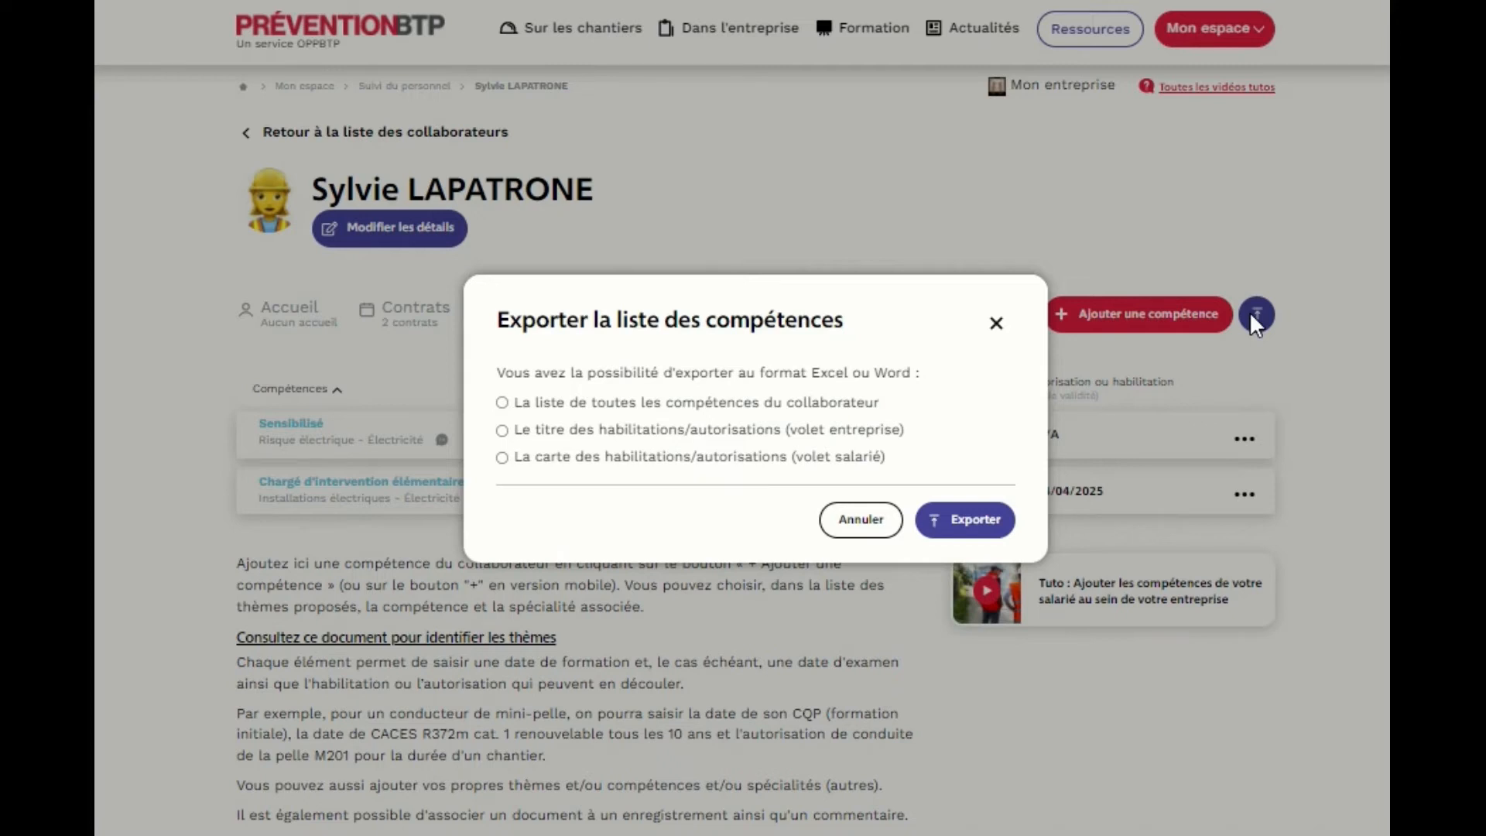
left_click(501, 429)
left_click(982, 521)
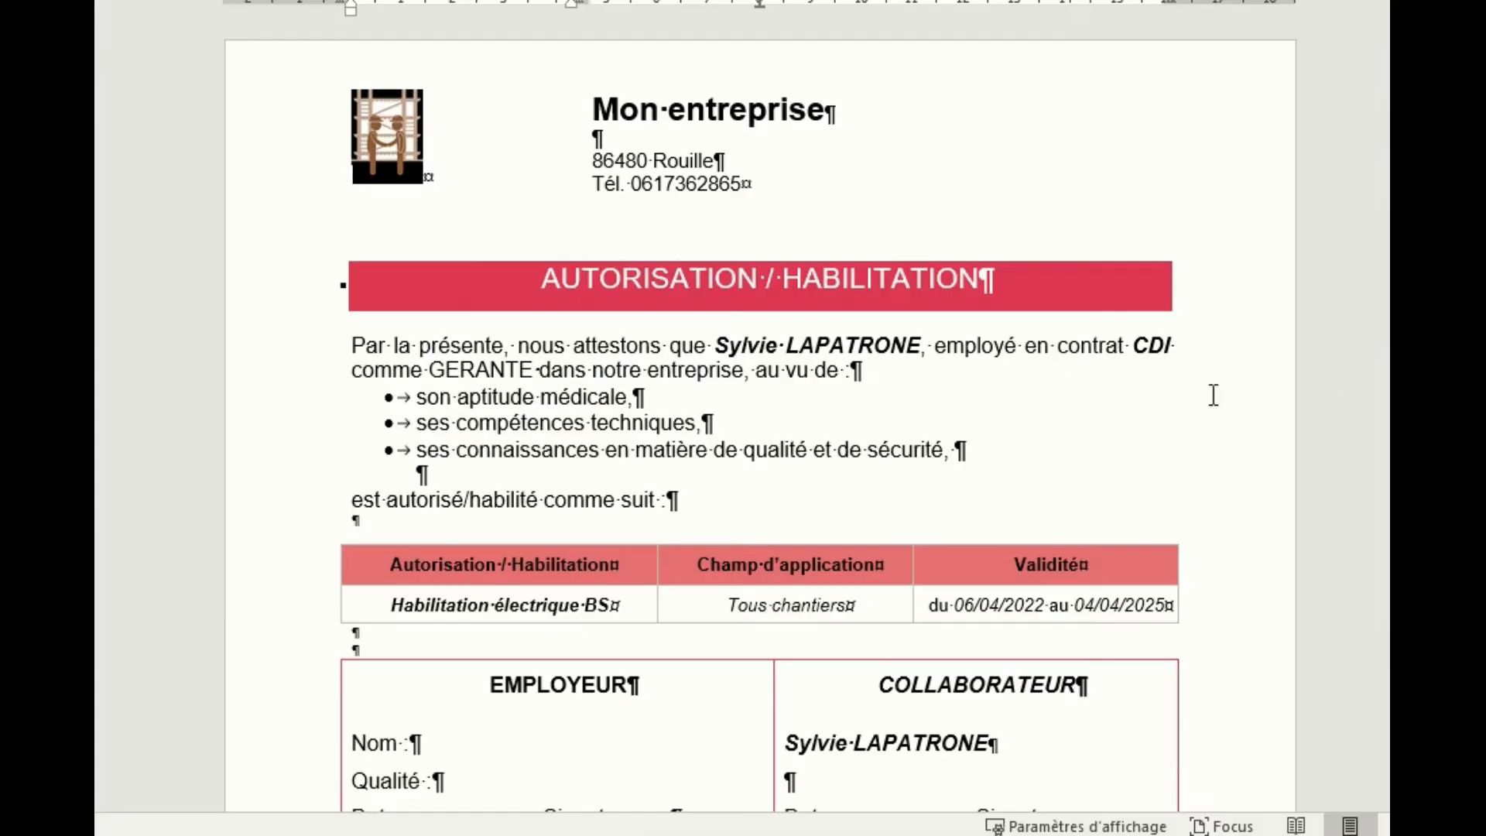
scroll(1346, 492, "down", 2)
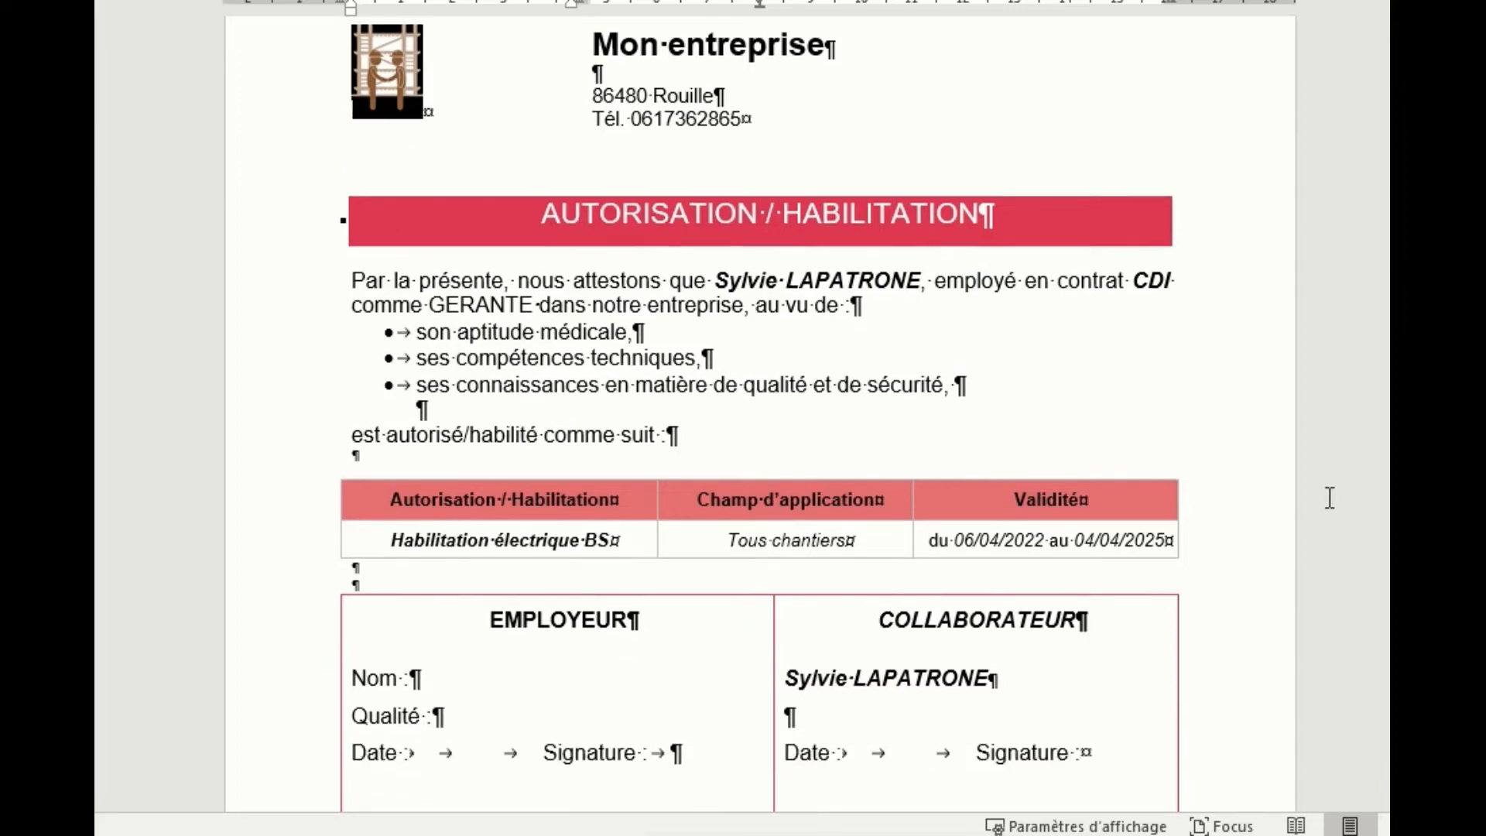
Leave the exported habilitation document and open the health and exposure section of the collaborator's record.
scroll(1330, 496, "up", 1)
scroll(1330, 496, "down", 3, "ctrl")
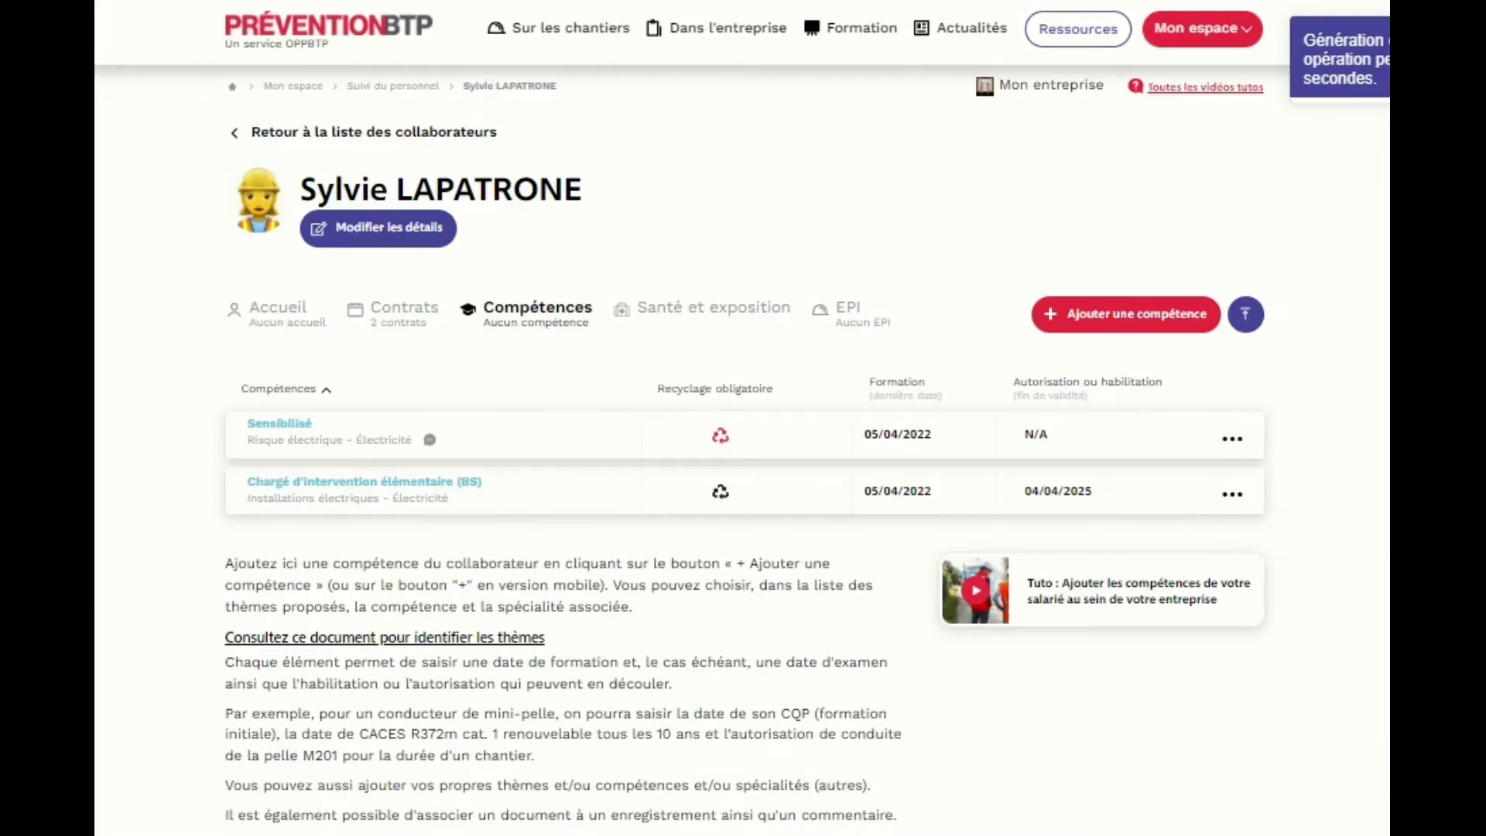
left_click(716, 317)
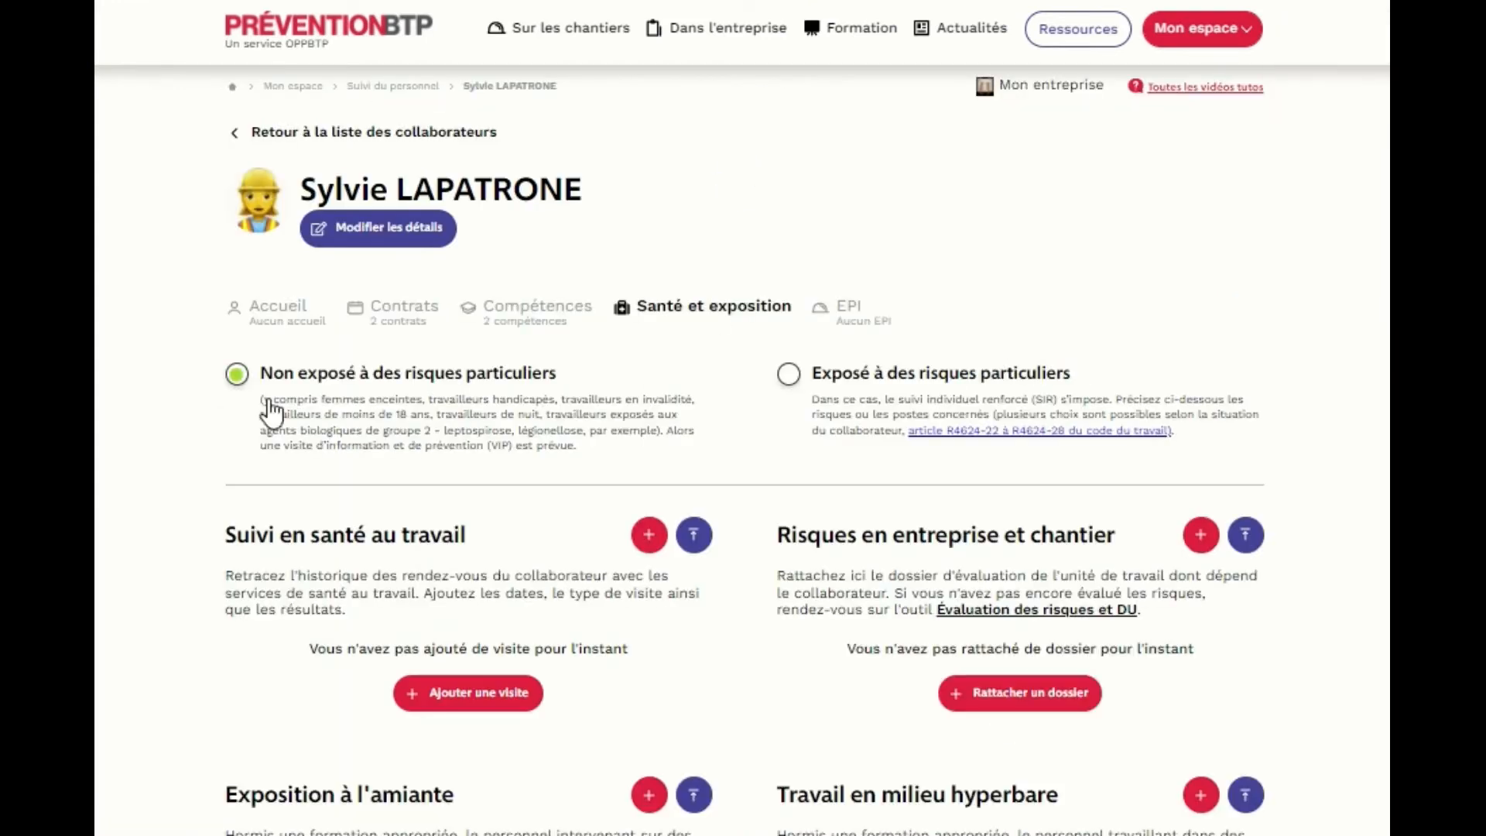
Mark the collaborator as exposed to particular risks and select the risk of falls from height during scaffold assembly and dismantling.
left_click(789, 374)
left_click(940, 466)
left_click(1038, 362)
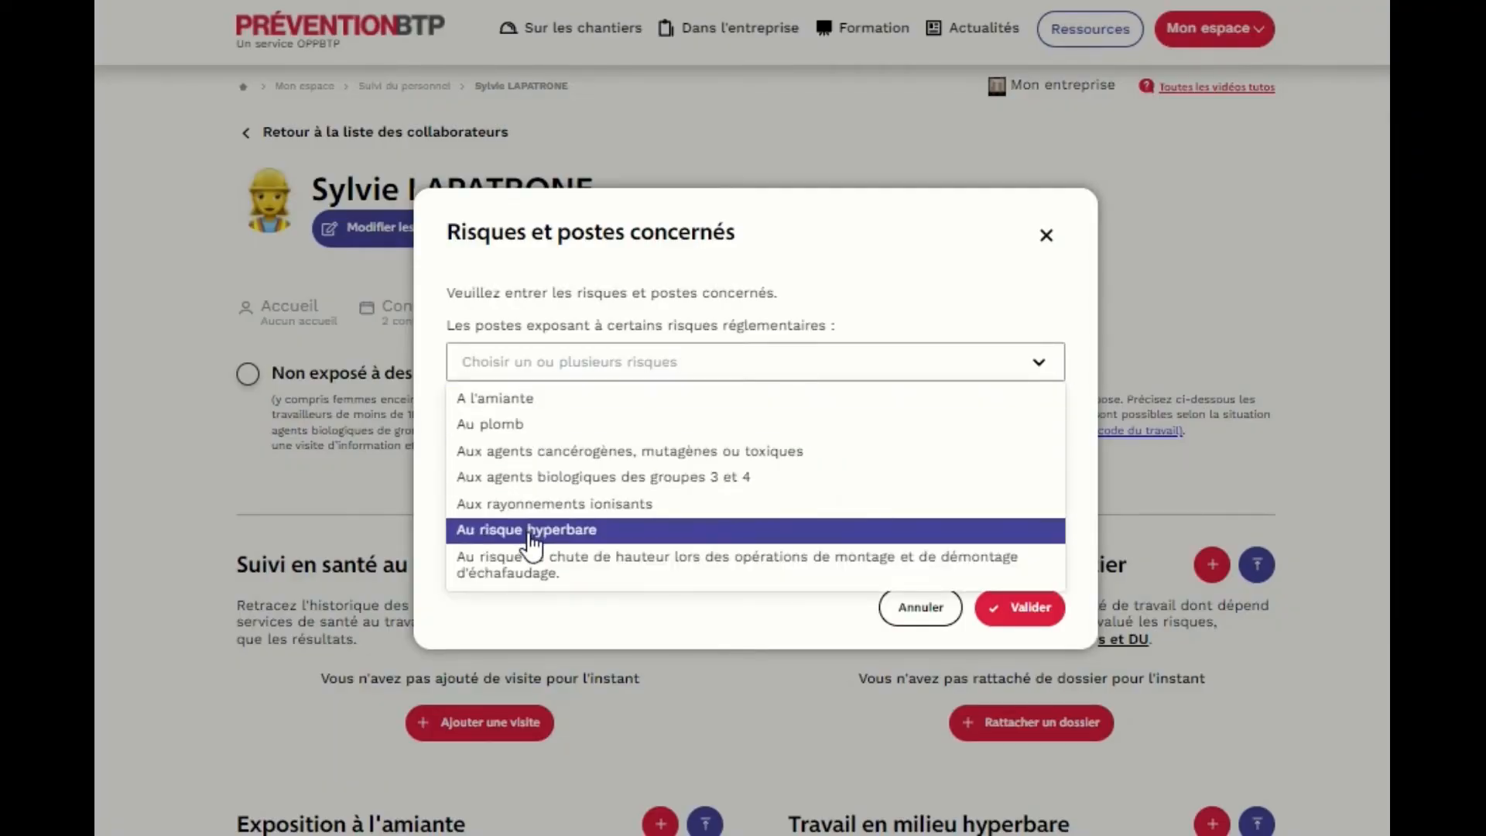
left_click(535, 579)
left_click(596, 440)
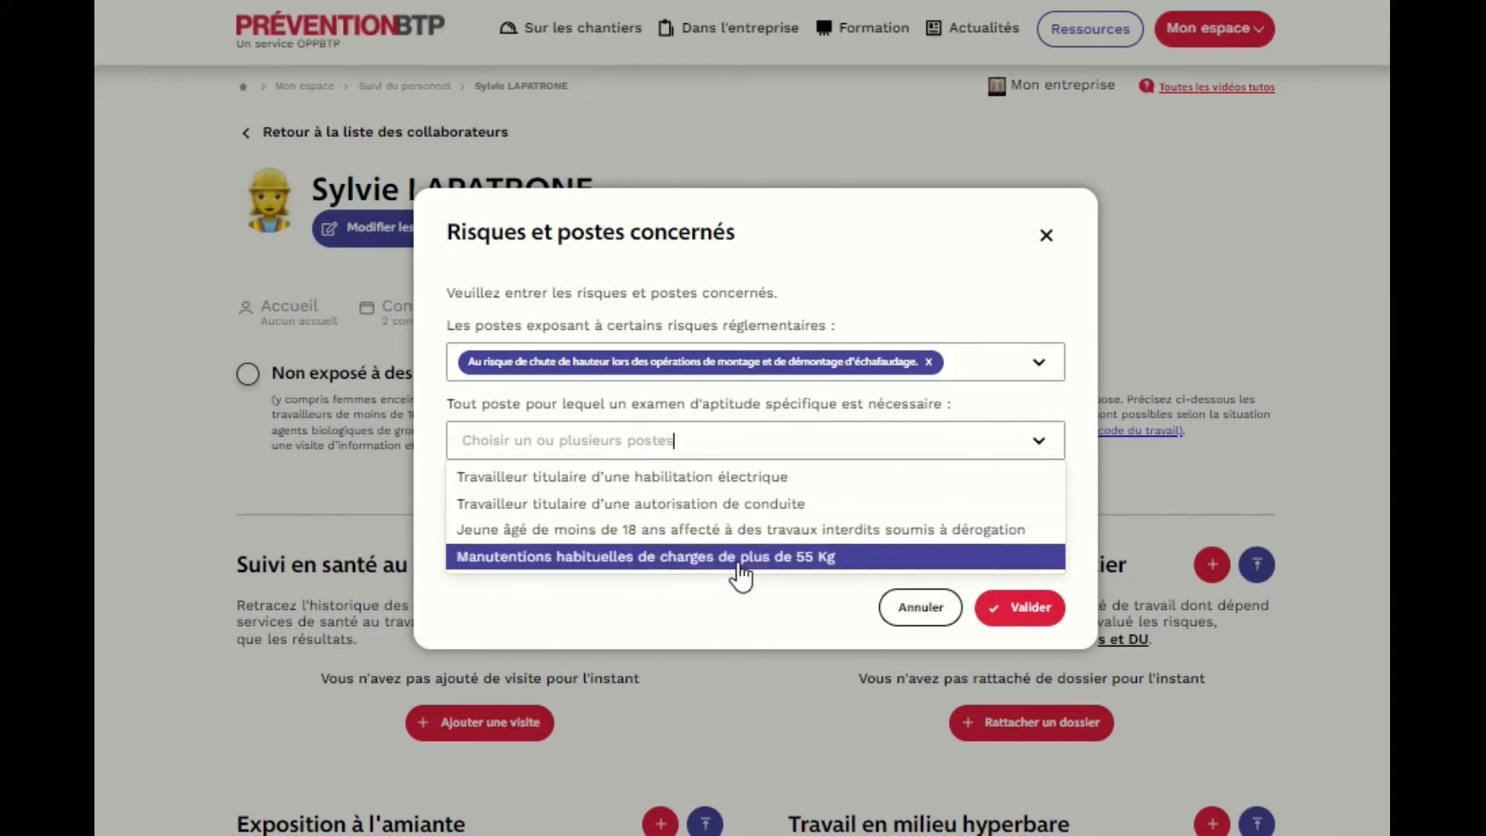
left_click(1055, 397)
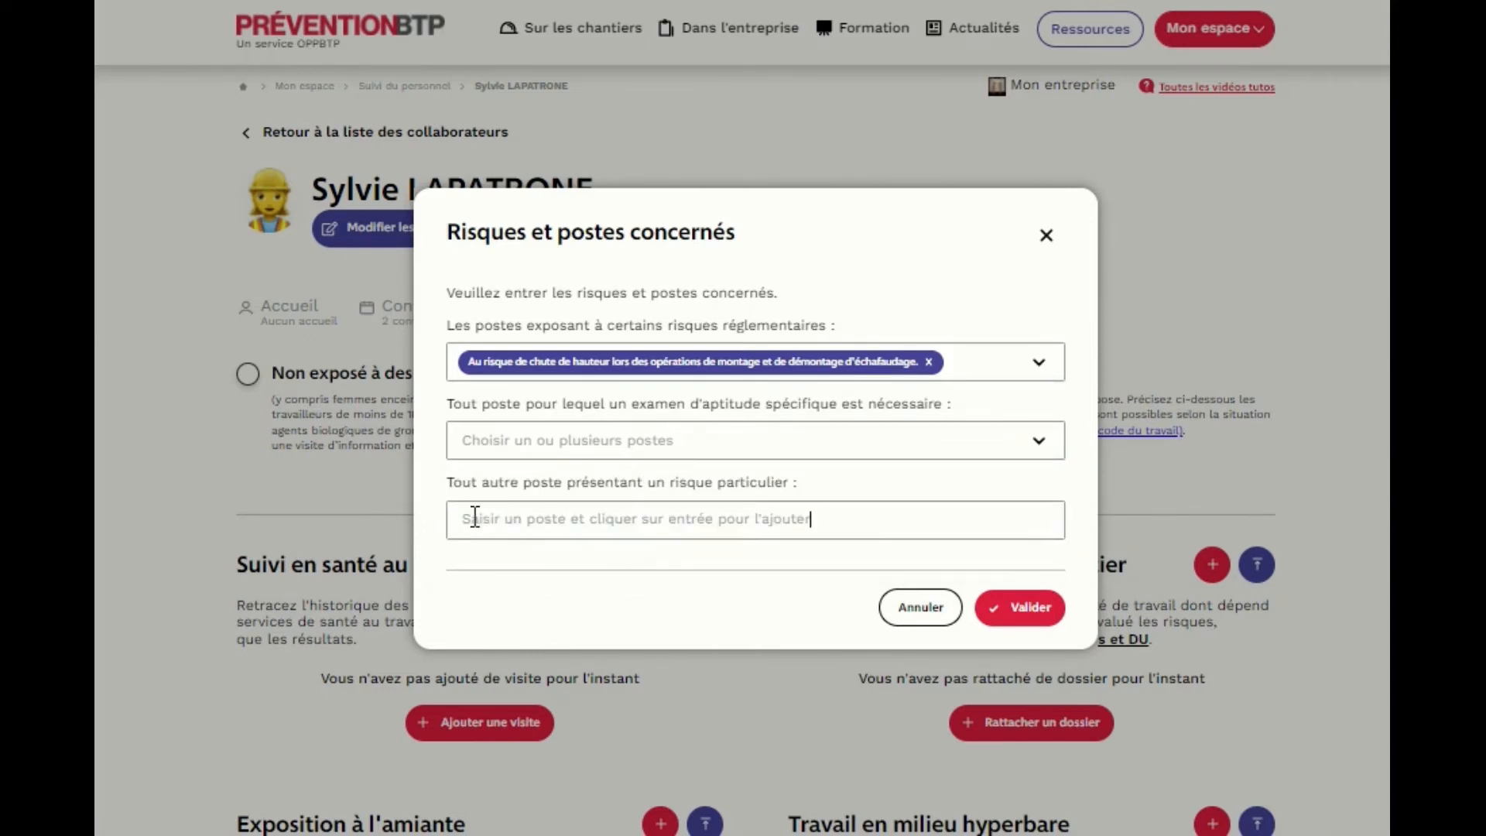
Try adding the custom entry "tes" under other positions presenting a particular risk, and remove it.
left_click(511, 535)
type("test")
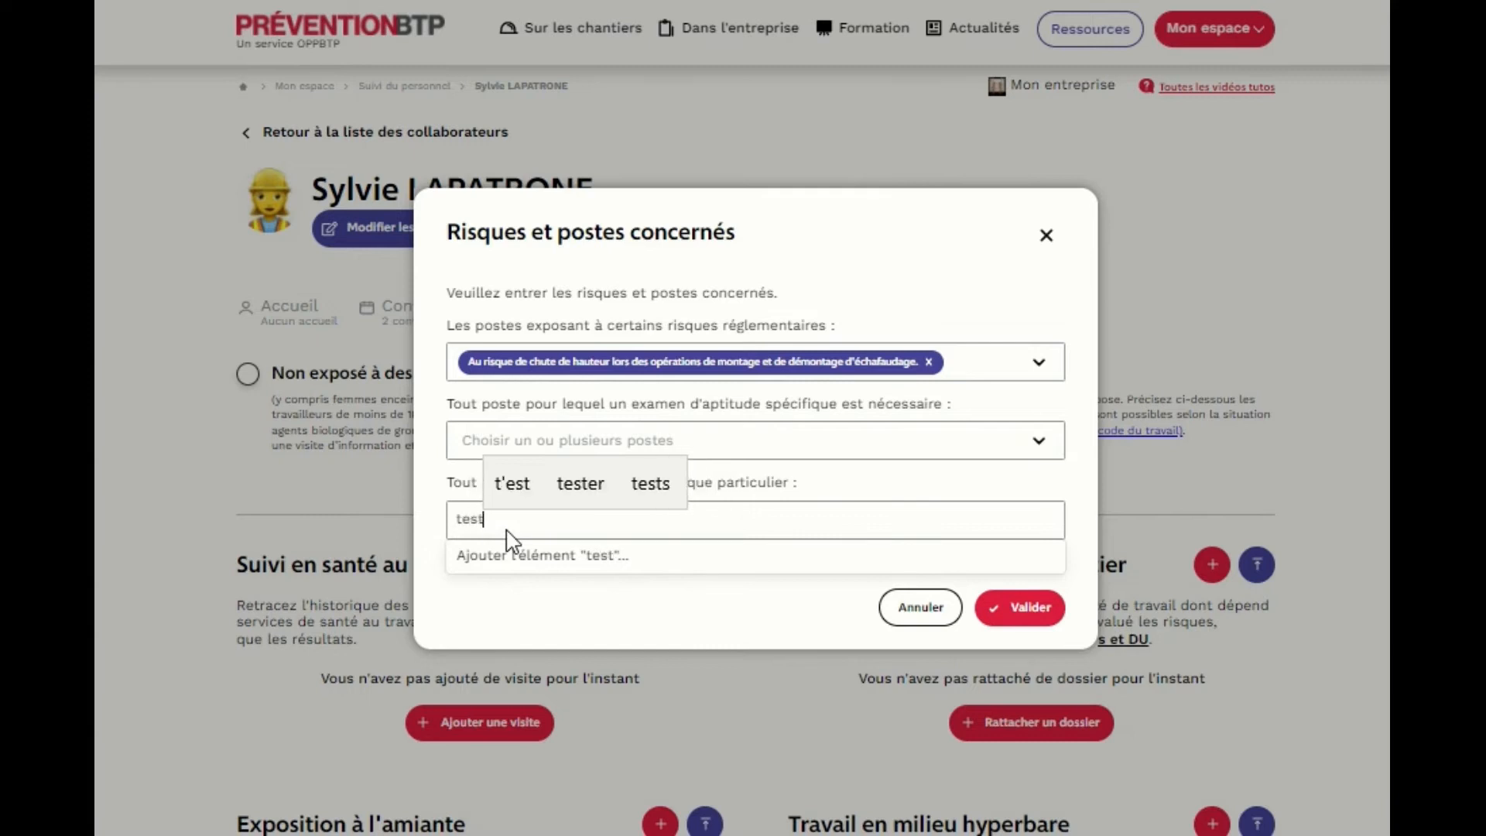
key("Return")
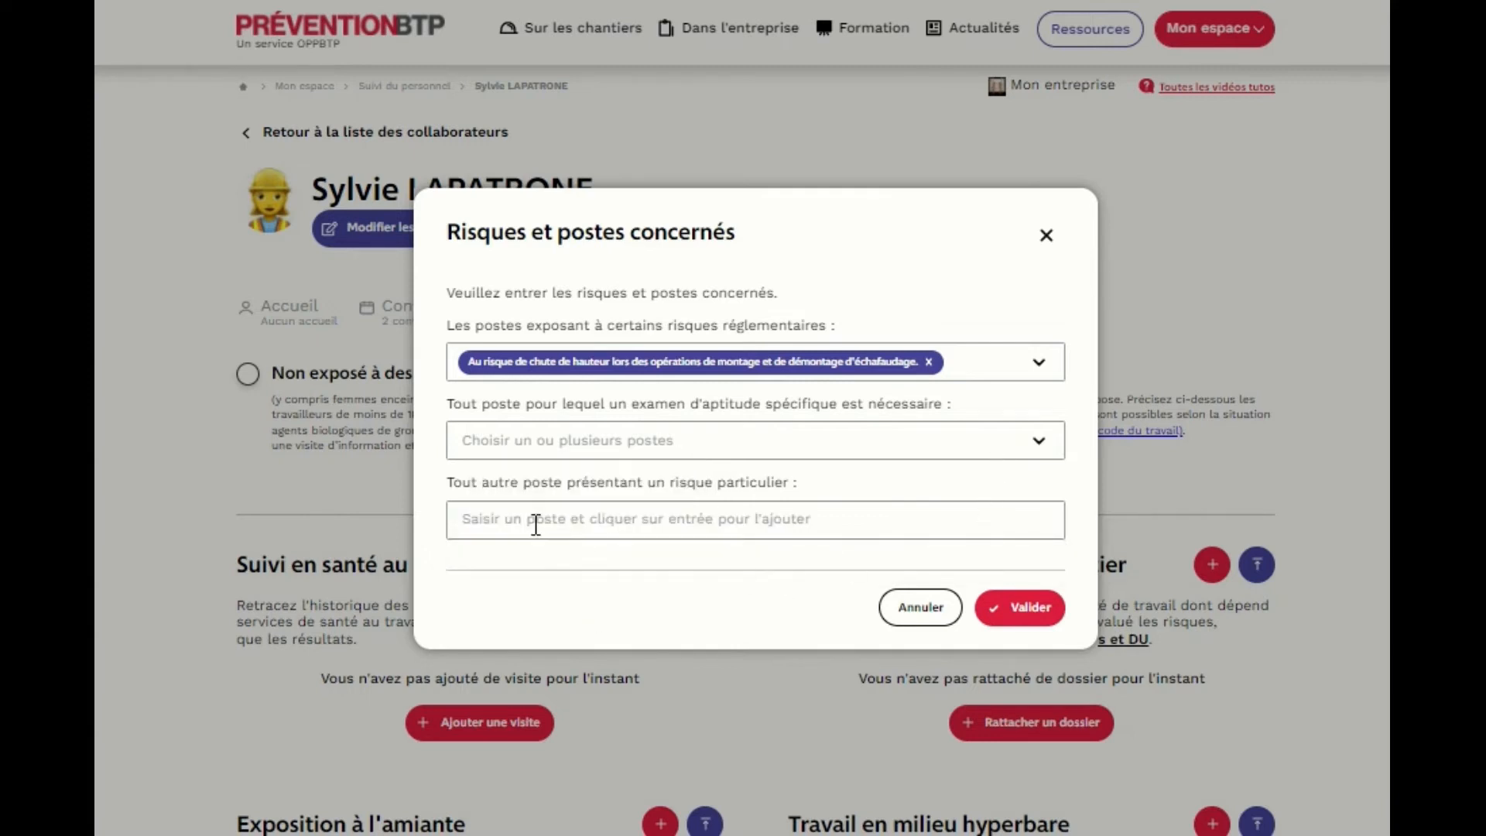
type("tes")
left_click(565, 564)
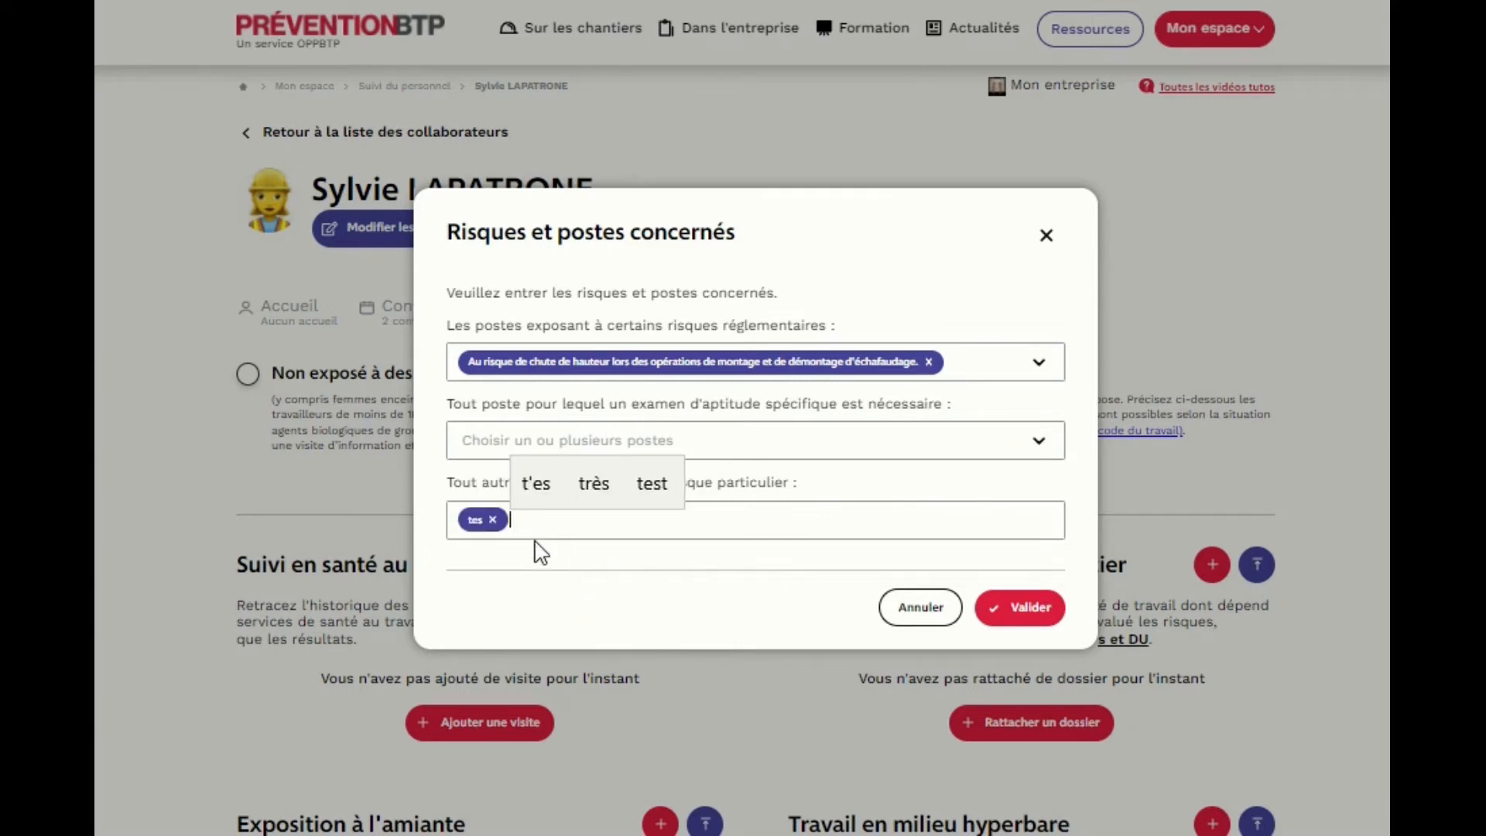
left_click(498, 518)
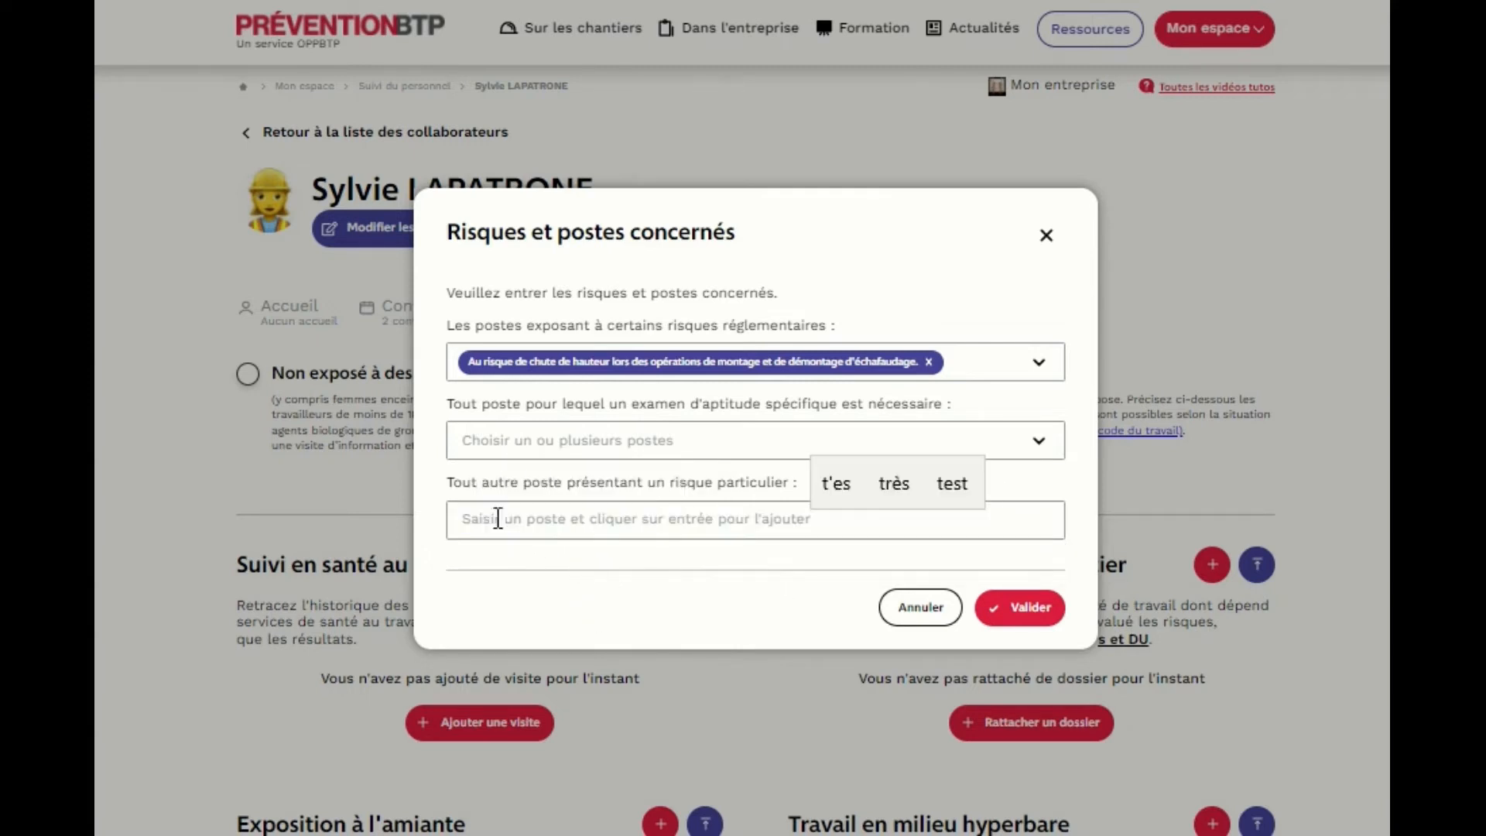
Validate the concerned risks and set the collaborator back to "Non exposé à des risques particuliers".
left_click(1034, 609)
left_click(236, 376)
Start a health visit record of type "Visite d'information et de prévention", dated 01/04/2022, with the result "Avis d'aptitude".
left_click(468, 558)
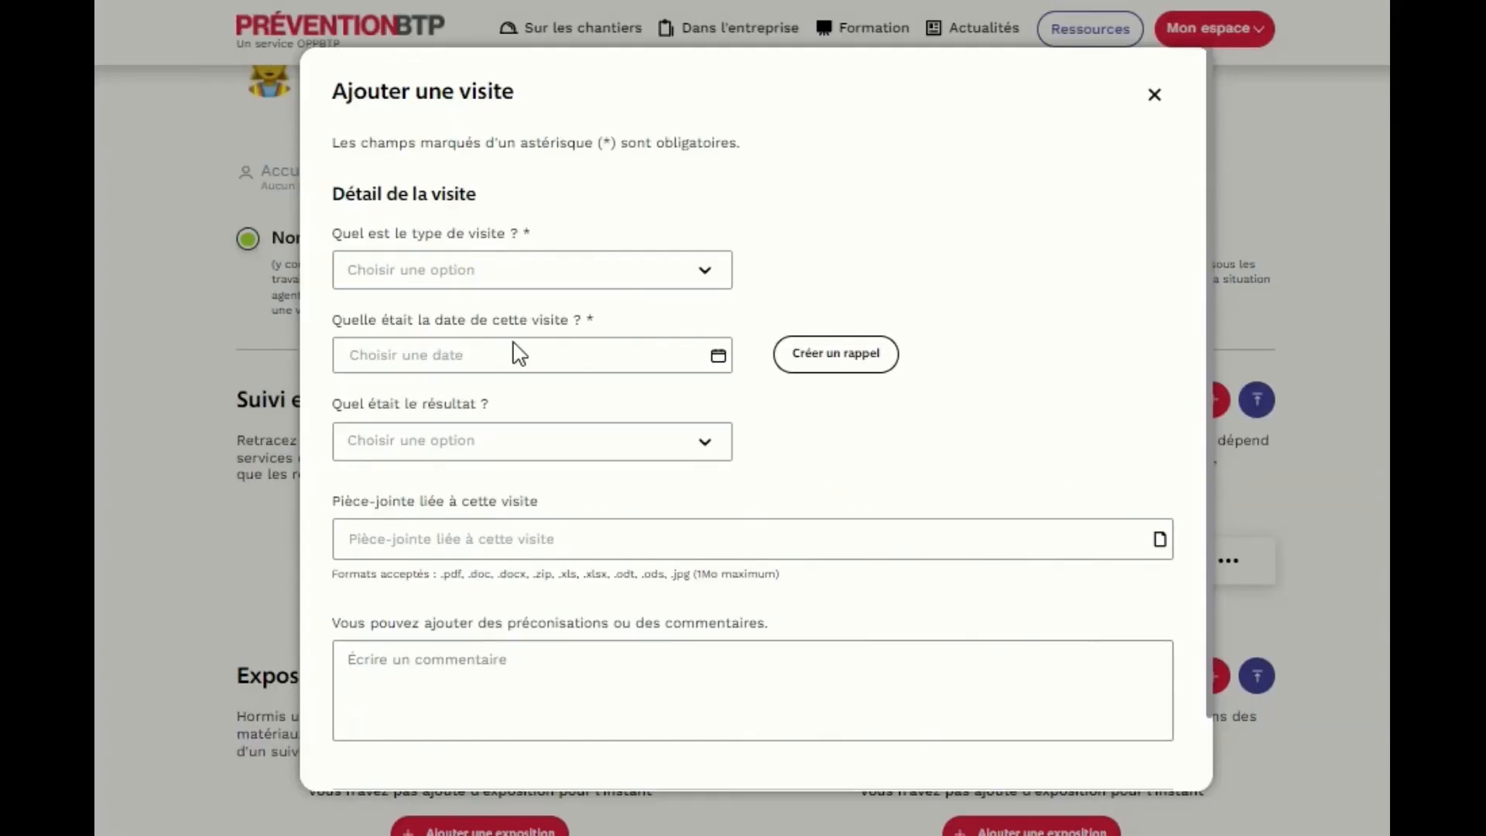
left_click(485, 270)
left_click(468, 307)
left_click(499, 356)
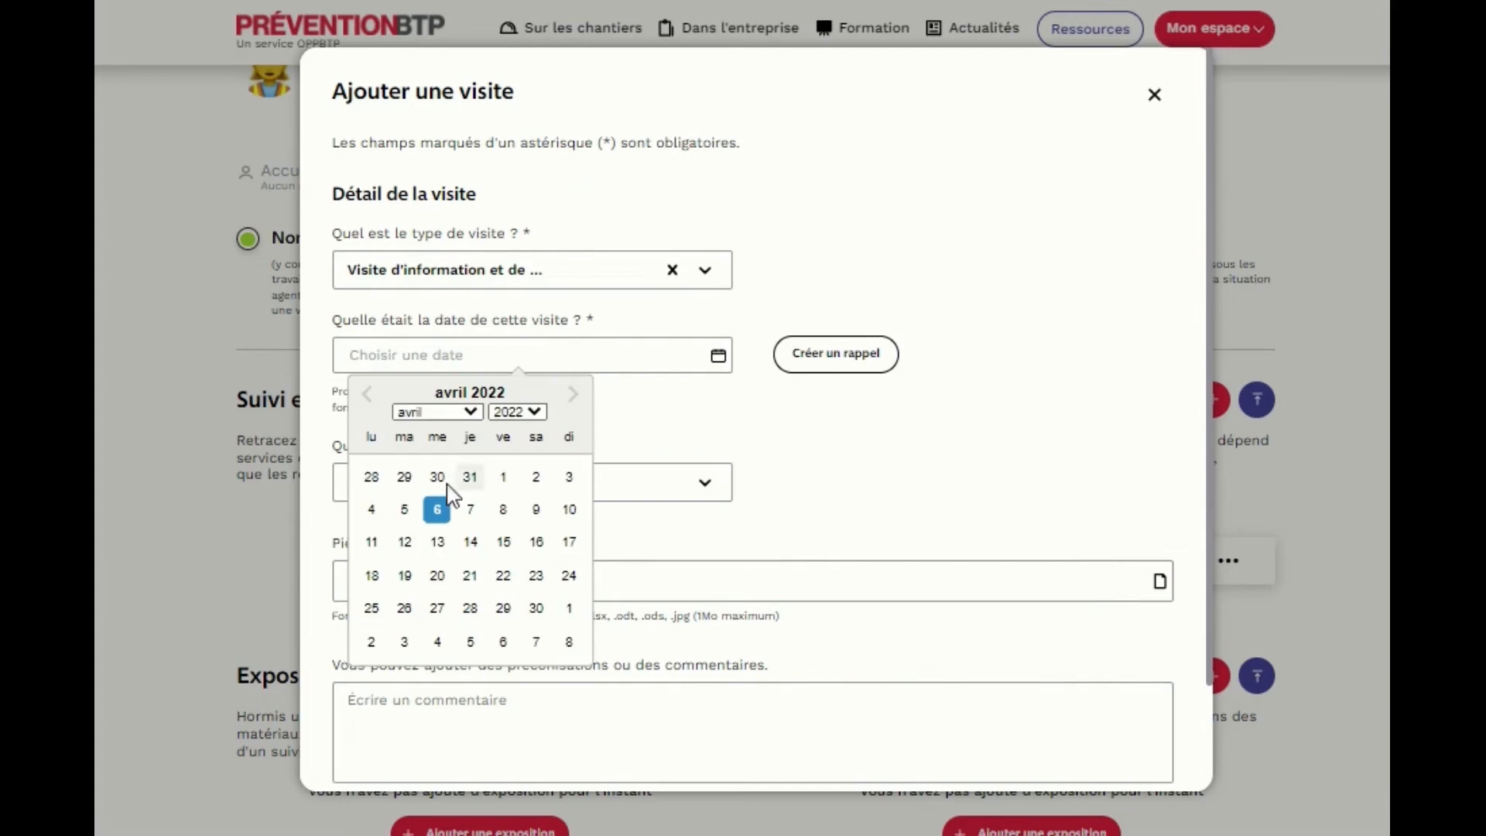
left_click(503, 477)
left_click(670, 482)
left_click(425, 550)
Set the next visit's due date to 31/03/2027 and its type to "Visite d'information et de prévention".
left_click(1151, 279)
left_click(946, 391)
left_click(960, 325)
scroll(964, 650, "down", 3)
left_click(960, 622)
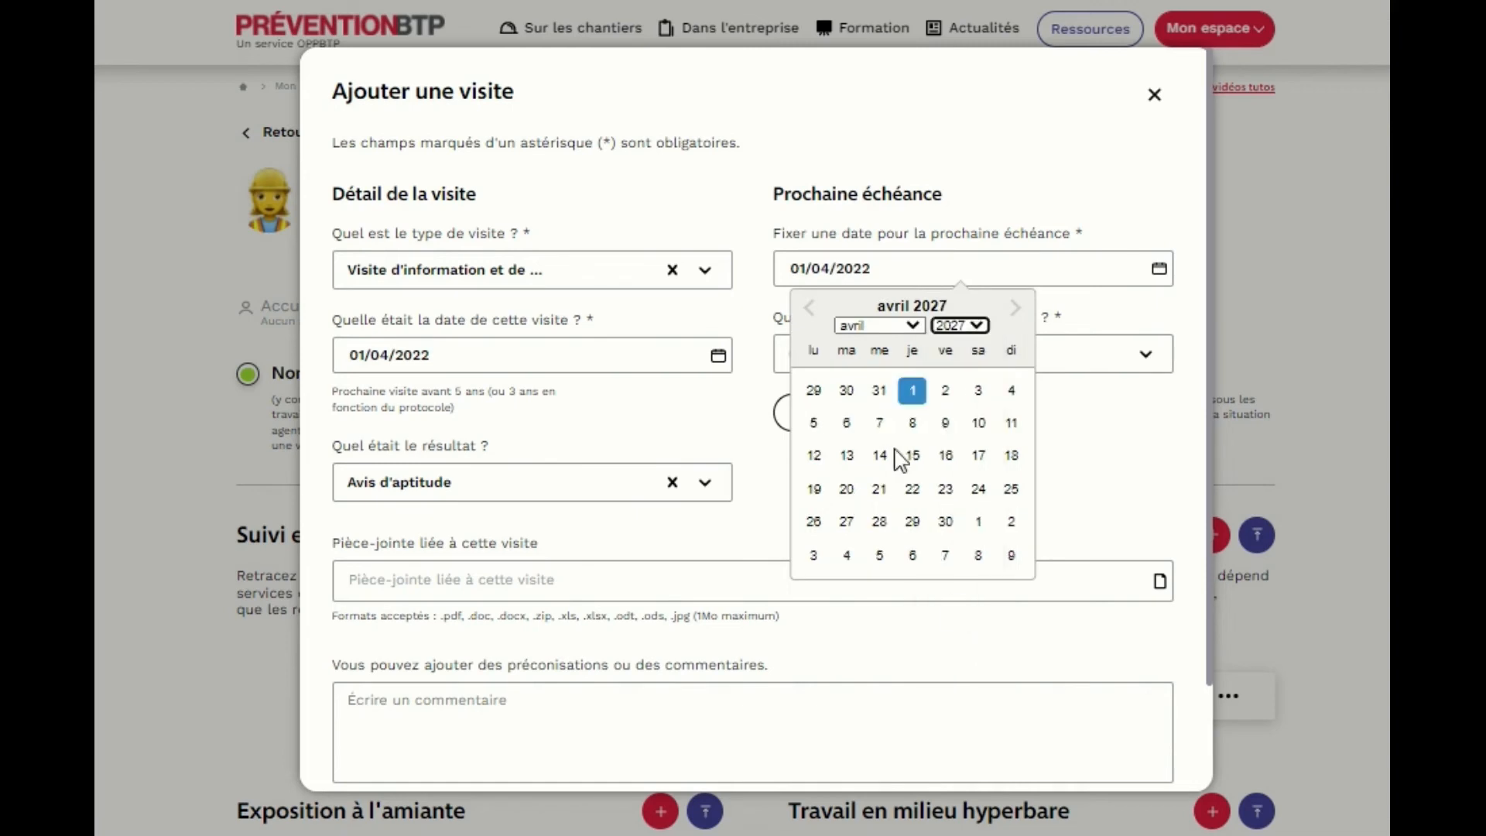
left_click(879, 390)
left_click(890, 354)
left_click(932, 389)
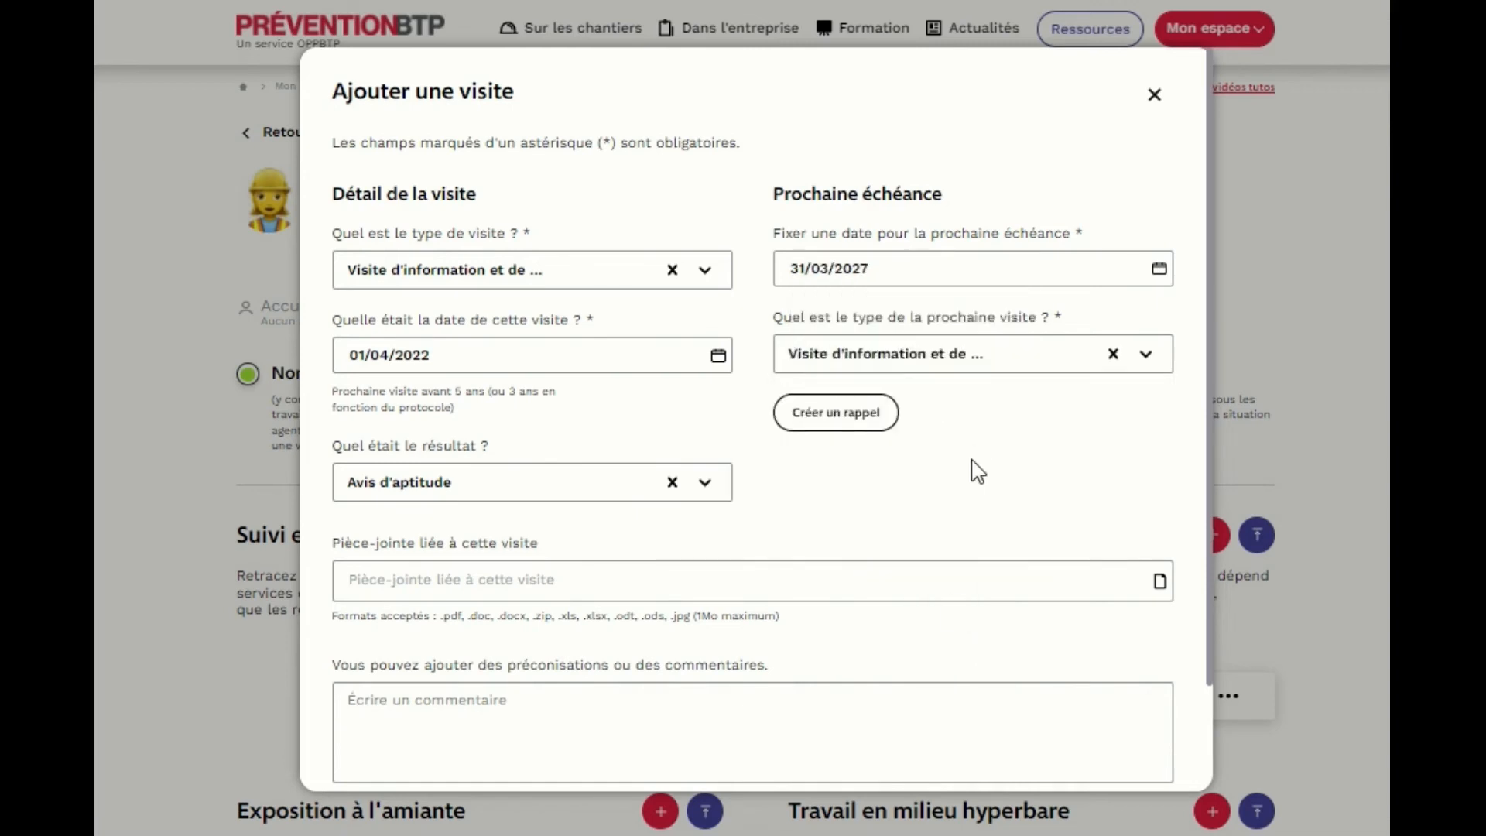
Create a reminder for the next visit and attach the file OIP.jpg to the visit record.
scroll(979, 460, "down", 2)
left_click(855, 291)
left_click(433, 463)
double_click(253, 398)
Enter the comment "Aucun commentaires dans l'avis" and add the visit to the collaborator's record.
left_click(612, 648)
type("Aucun comm")
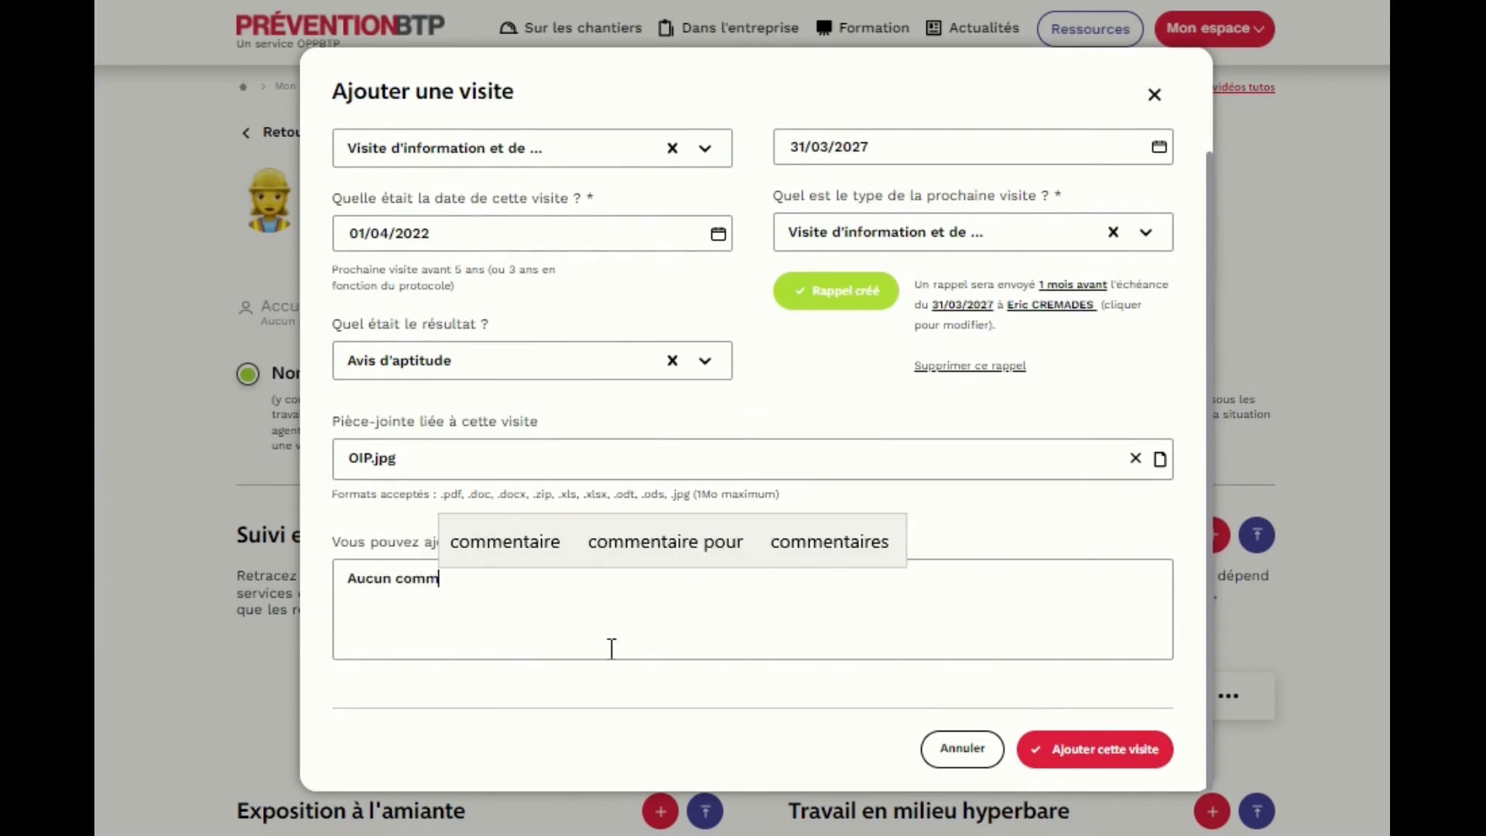
type("entaires dans l'avis")
left_click(1122, 747)
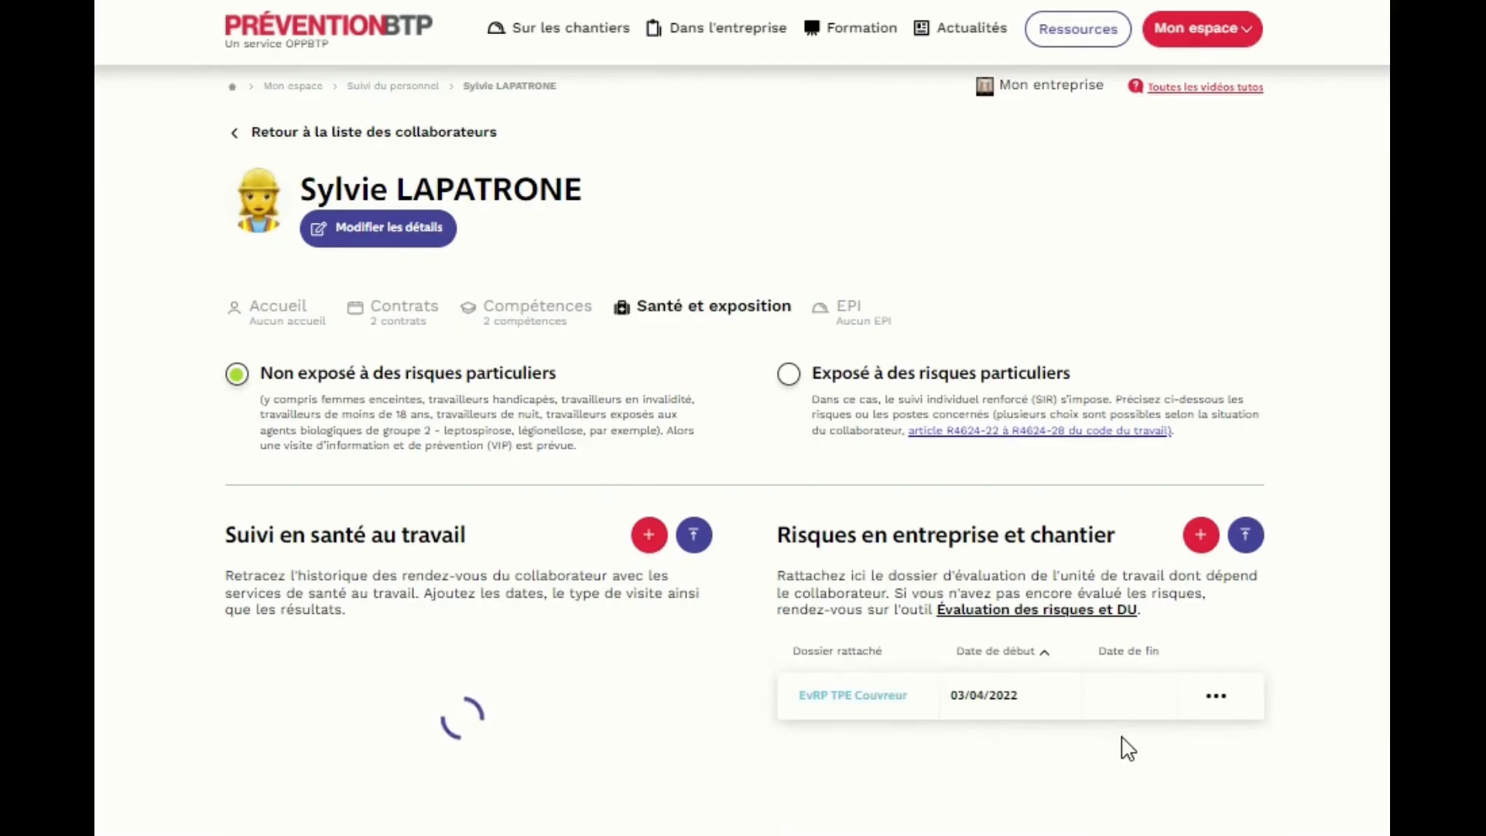
Attach the risk assessment file "EvRP TPE Couvreur" to the collaborator with a start date of 04/04/2022.
scroll(363, 491, "down", 2)
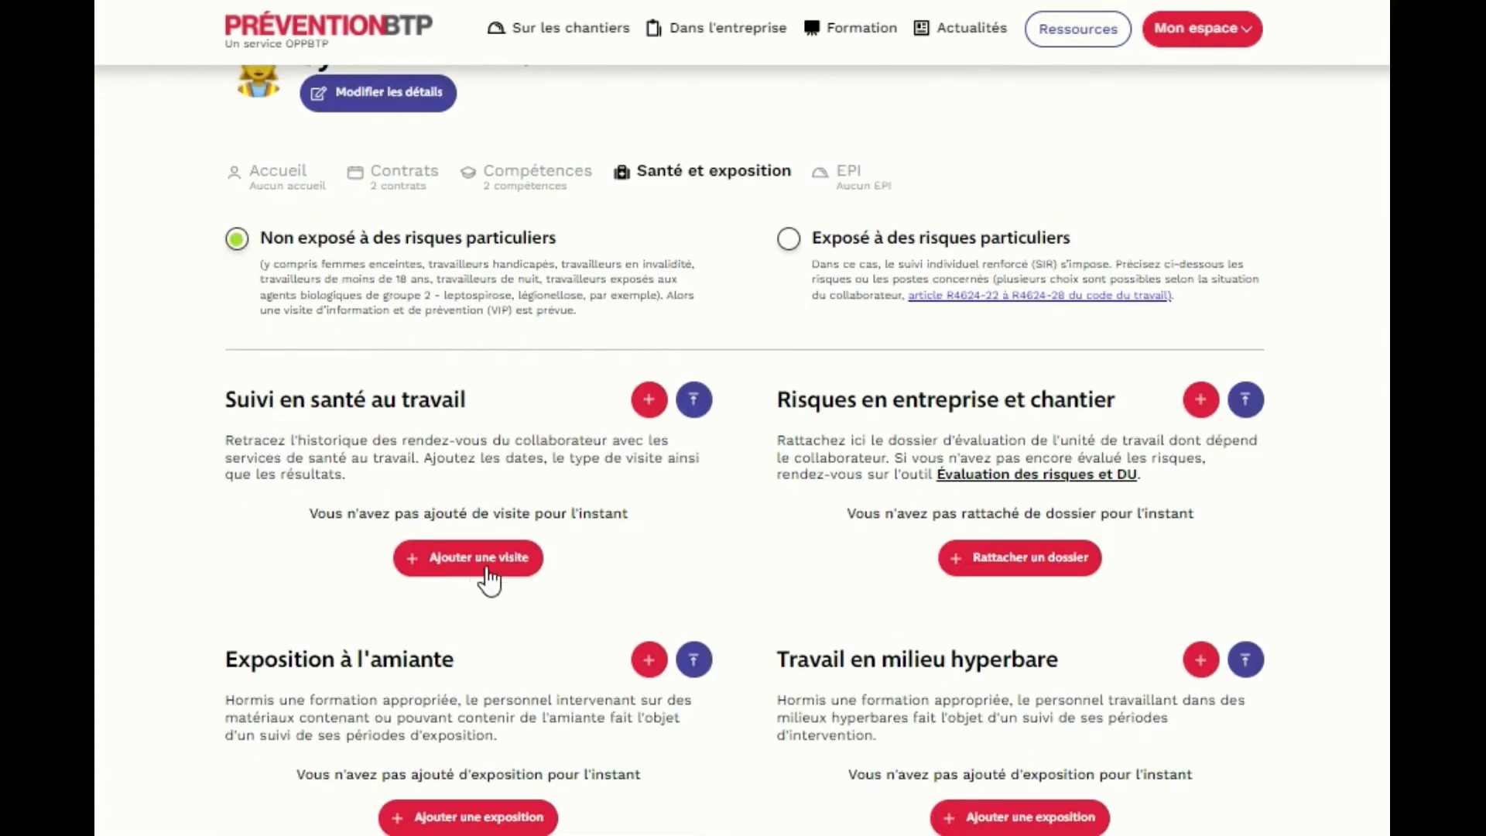
left_click(1002, 569)
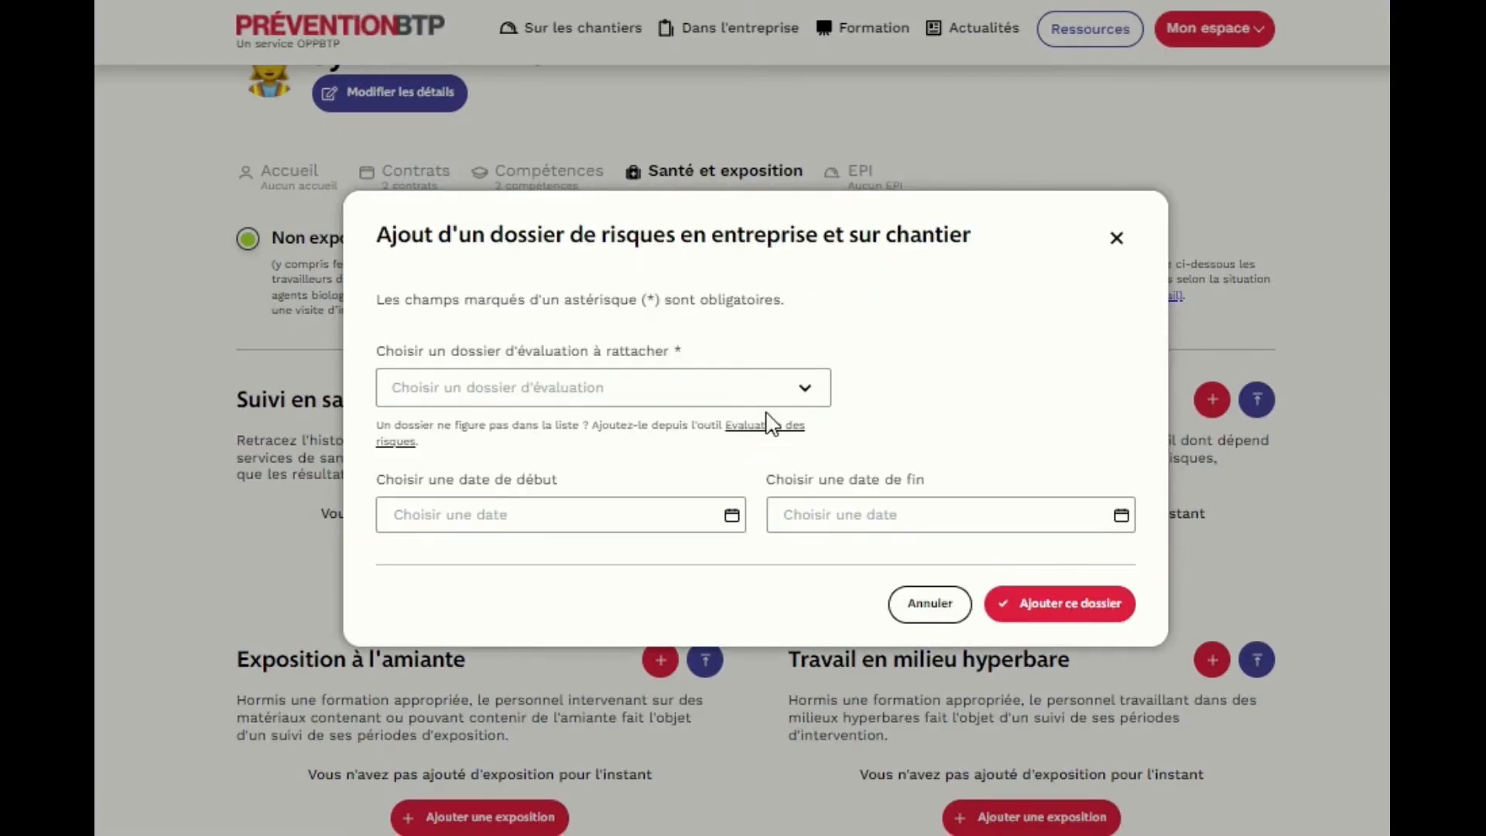
left_click(805, 389)
left_click(433, 474)
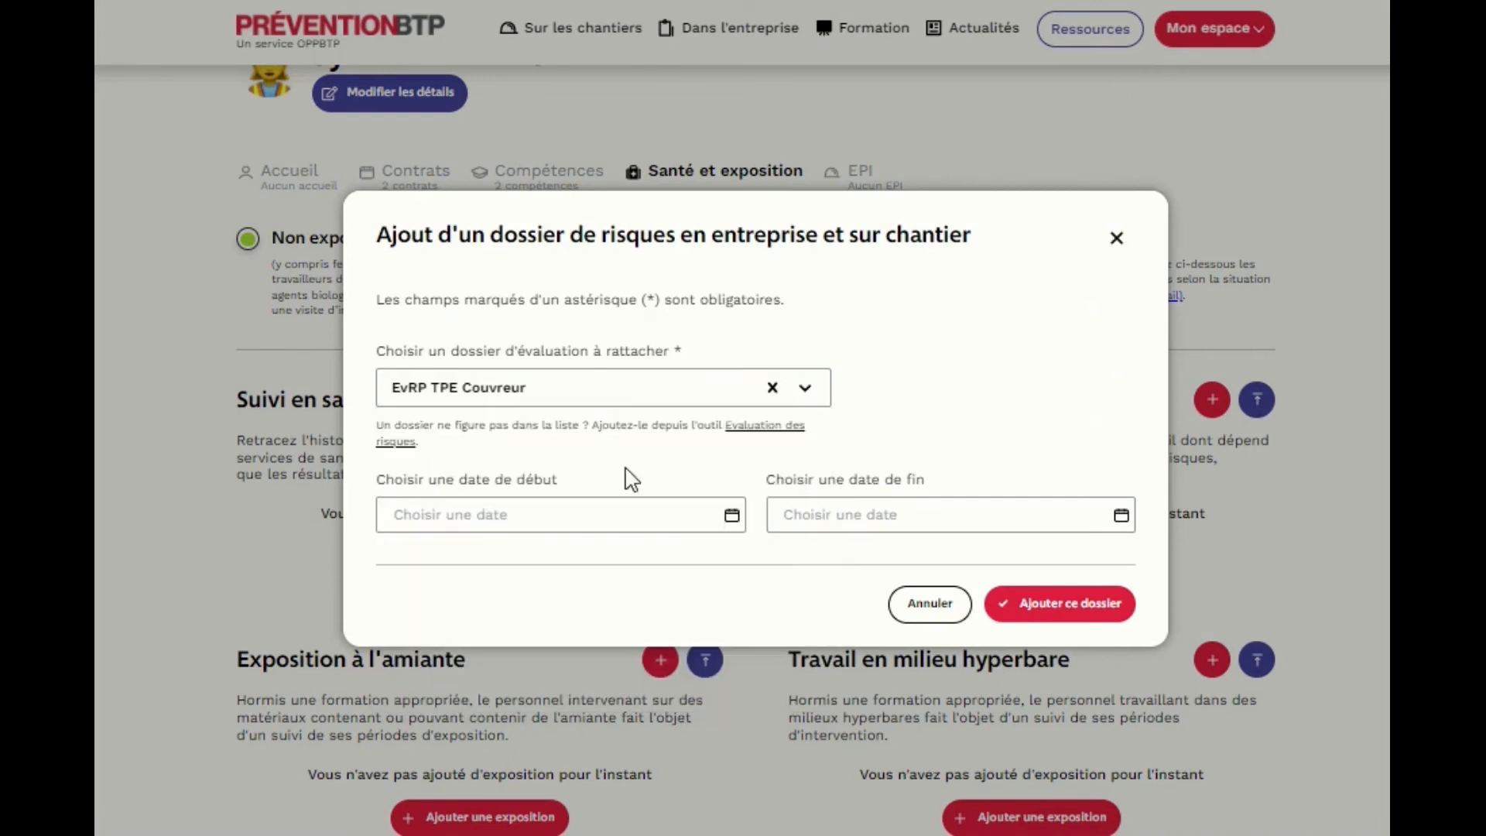
left_click(732, 516)
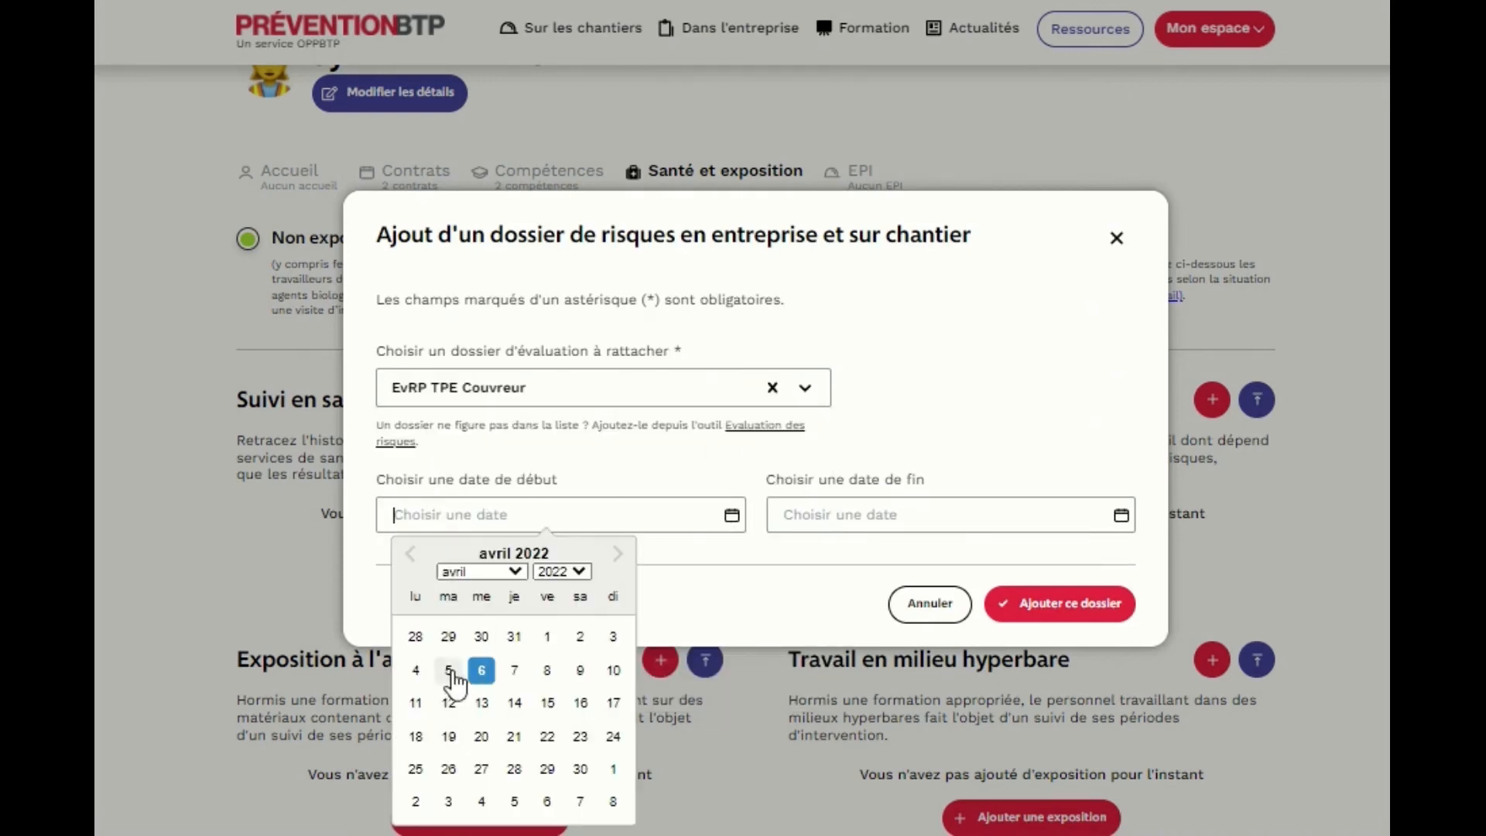
left_click(416, 672)
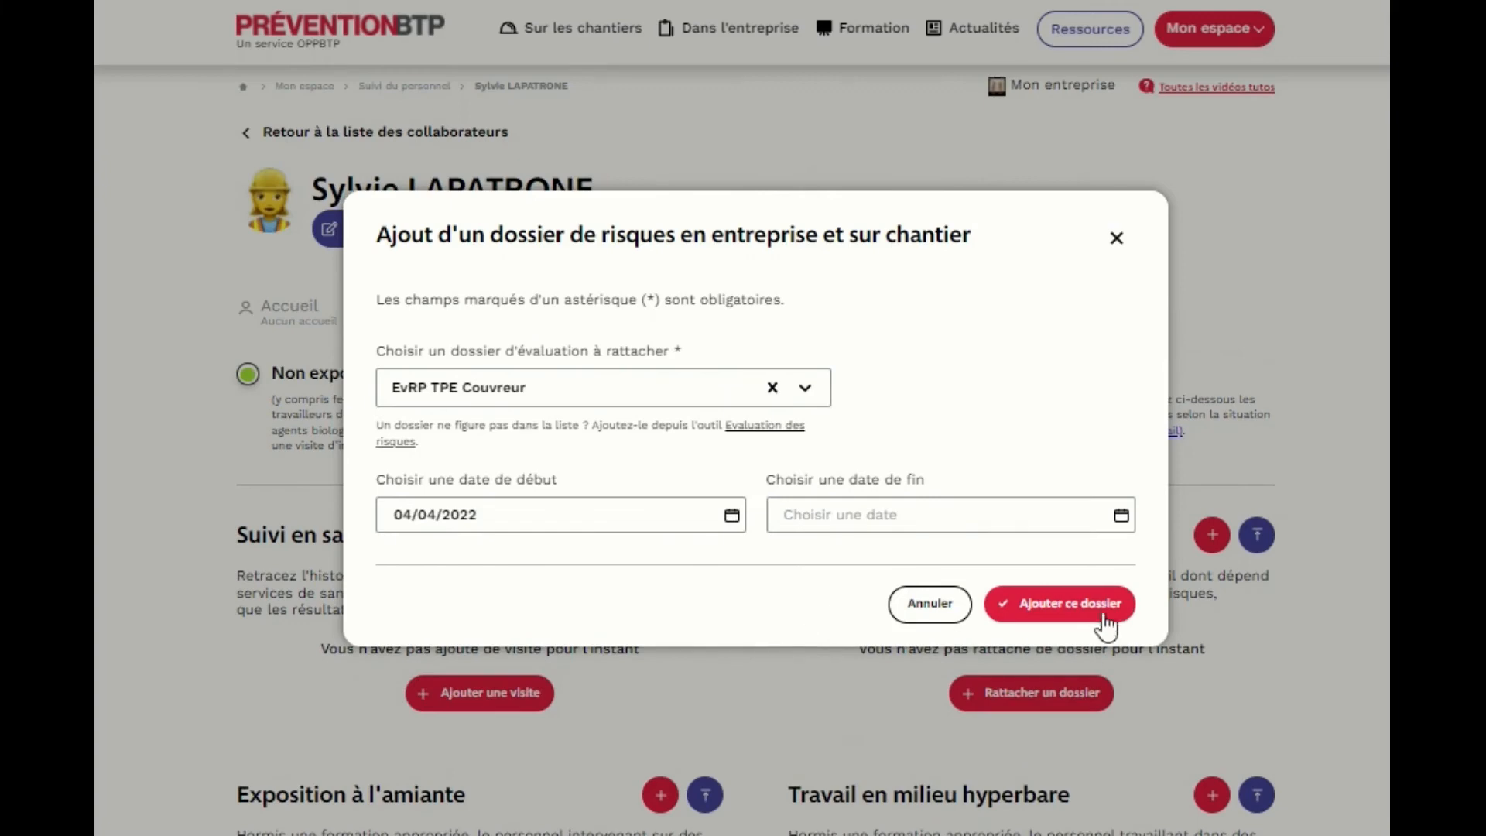
left_click(1083, 609)
Start an individual asbestos exposure record for the site "Gare de St Denis", running from 28/03/2022 to 31/03/2022.
left_click(660, 794)
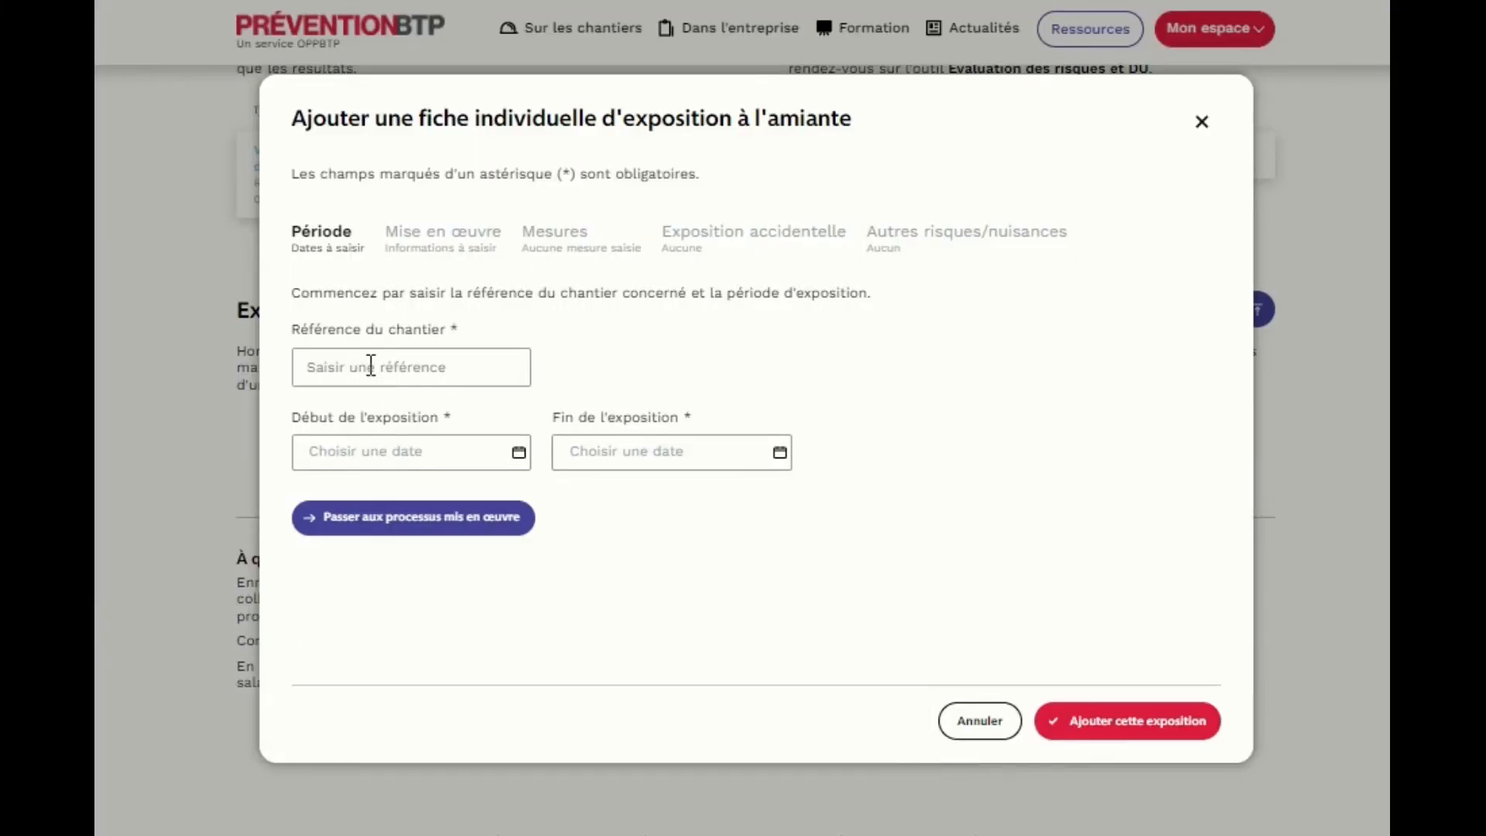
left_click(370, 365)
type("Gare de St Denis")
key("Tab")
left_click(418, 509)
left_click(403, 561)
left_click(330, 705)
left_click(690, 573)
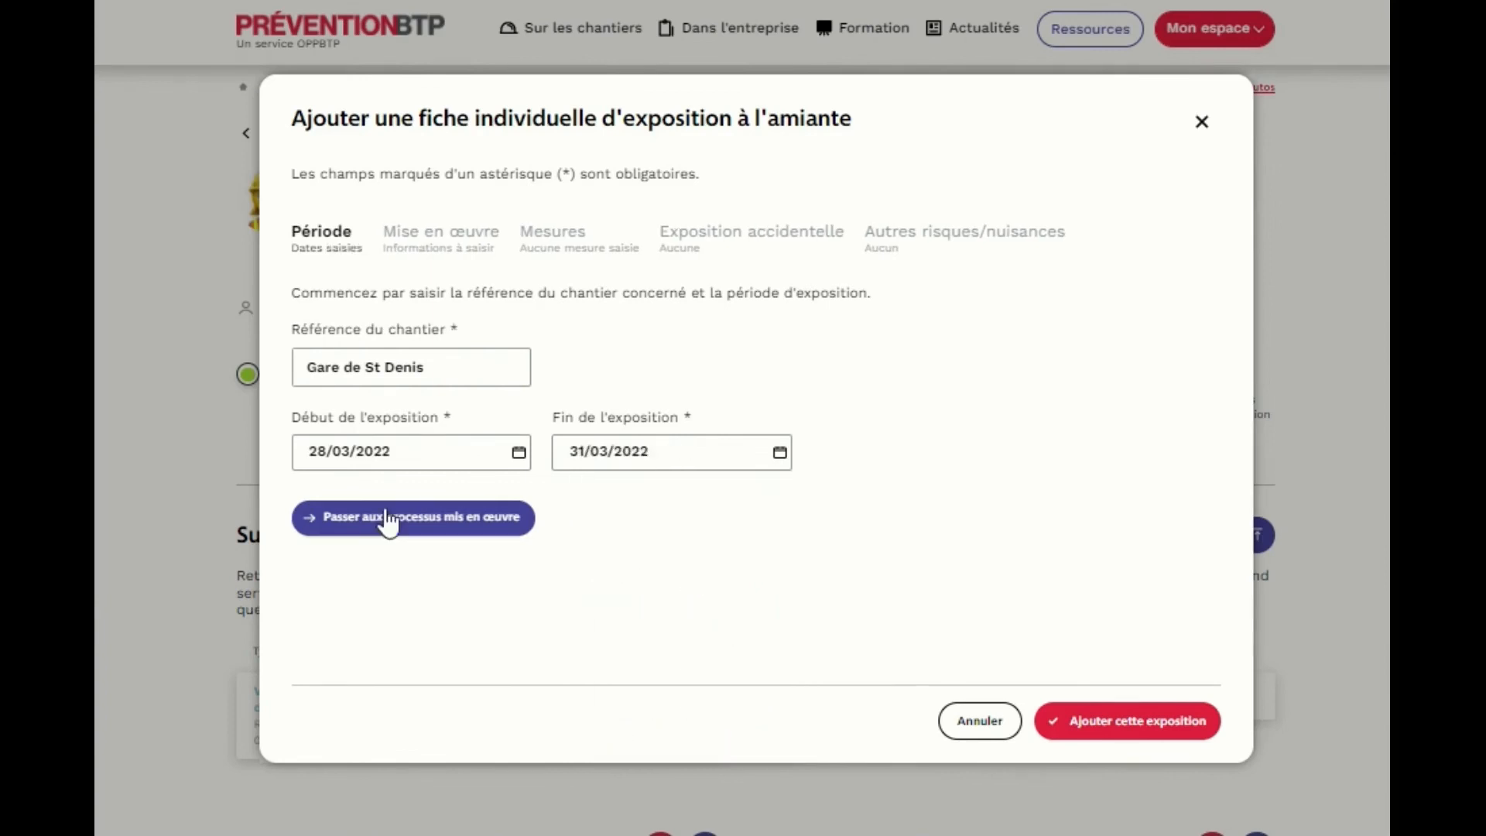
In the asbestos process details, enter the work as "Retrait d'un conduit en fibrociment" and the material as "Amiante-ciment".
left_click(414, 517)
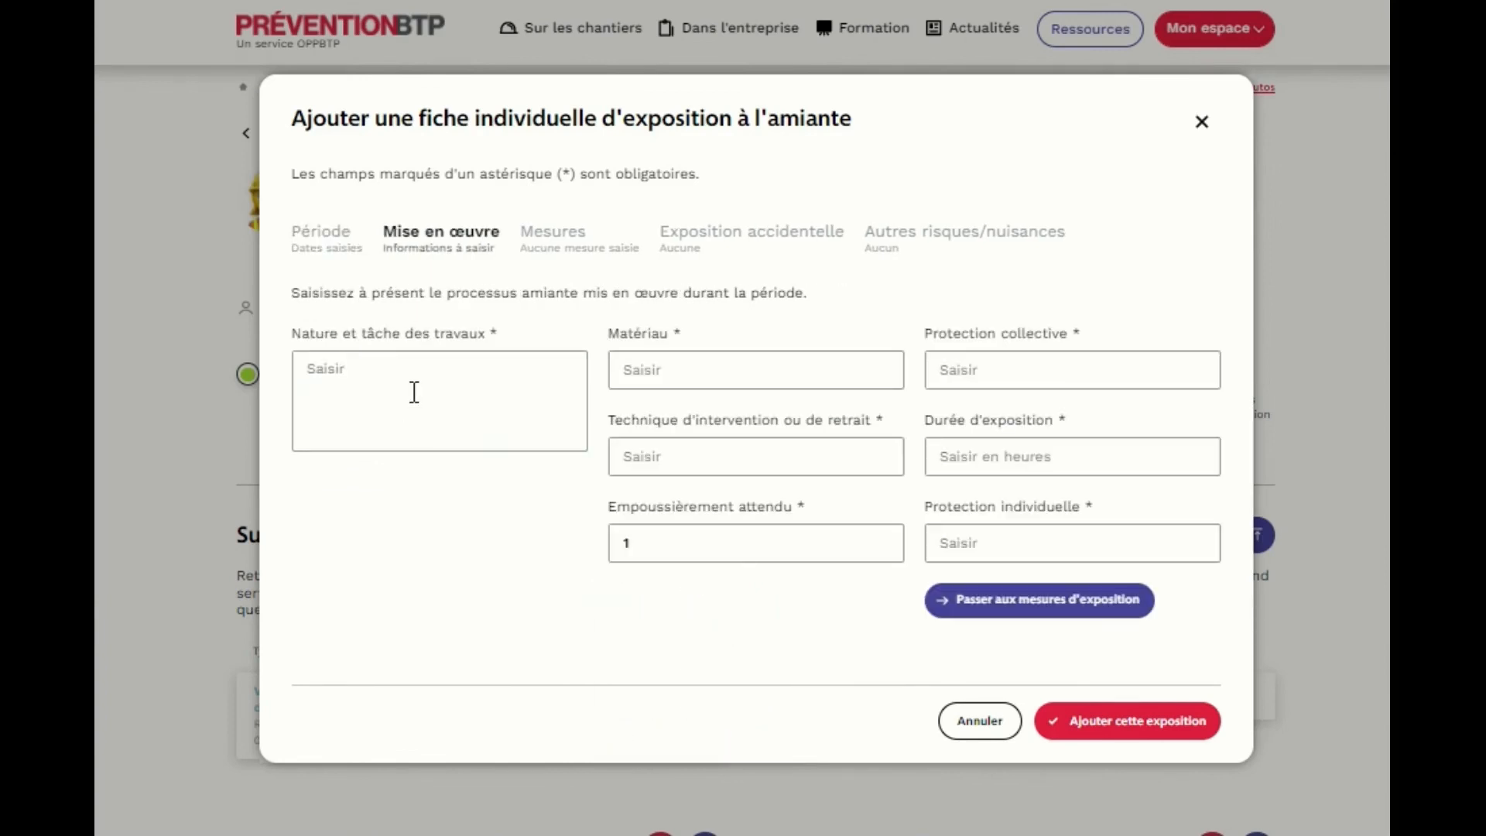
left_click(346, 379)
type("En")
key("BackSpace")
key("BackSpace")
type("Retrait d'un conduit en fibro-ciment")
key("Tab")
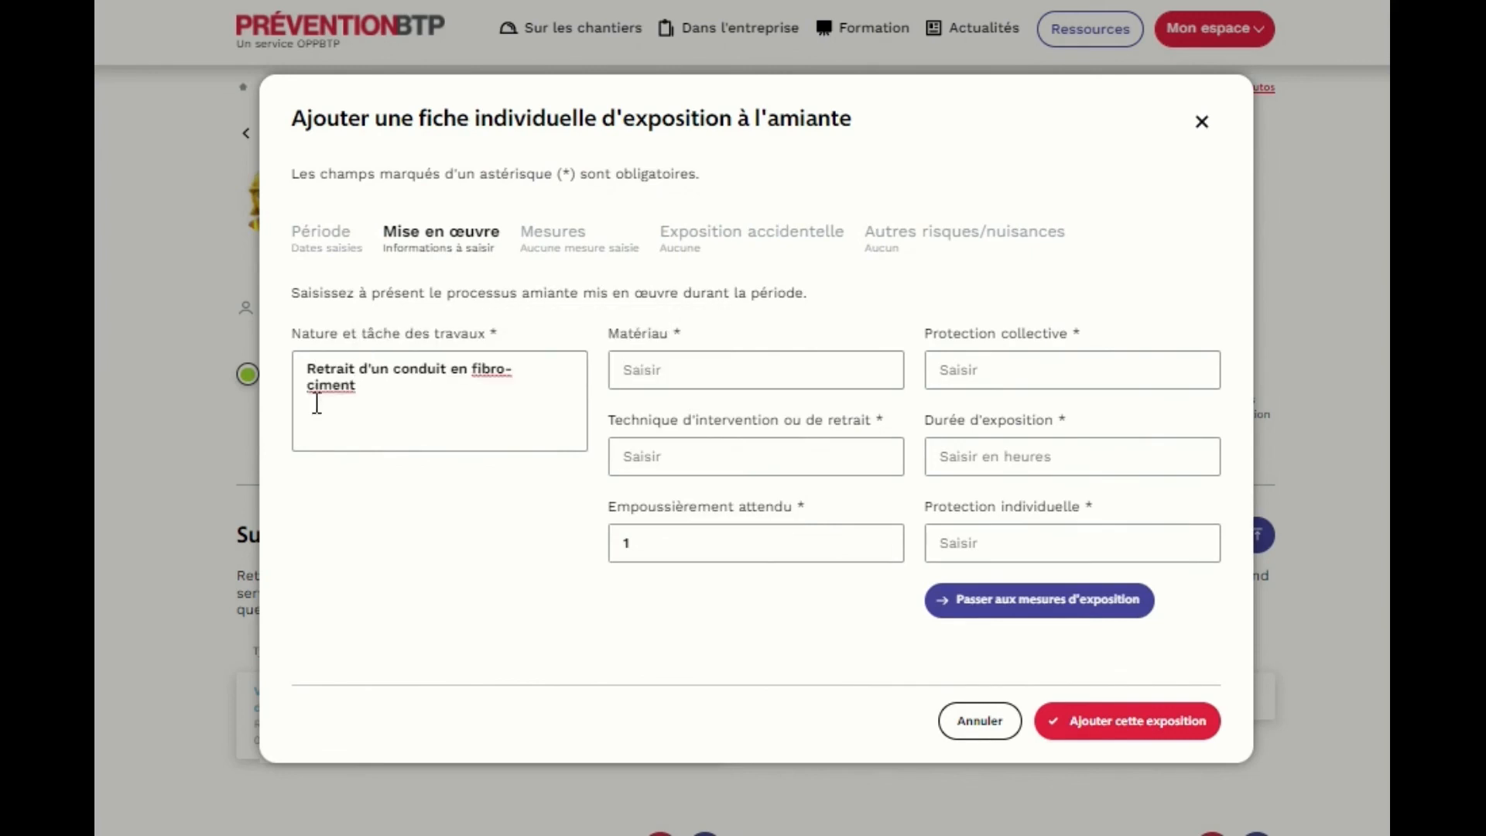
type("Amiante-ciment")
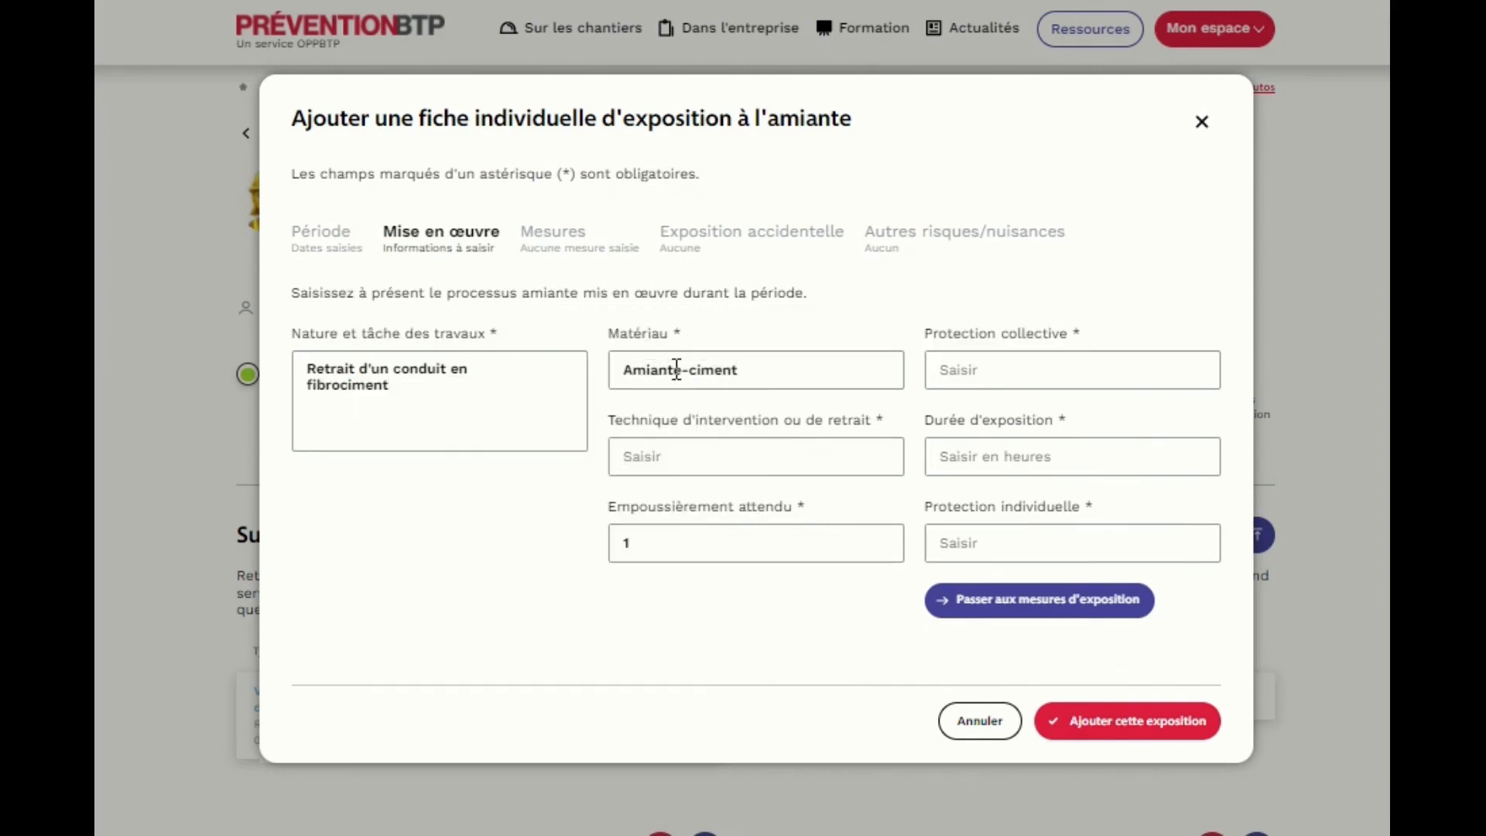
Set the intervention or removal technique to "dépose en sac à manche".
key("Tab")
type("dépose en sacs à manche")
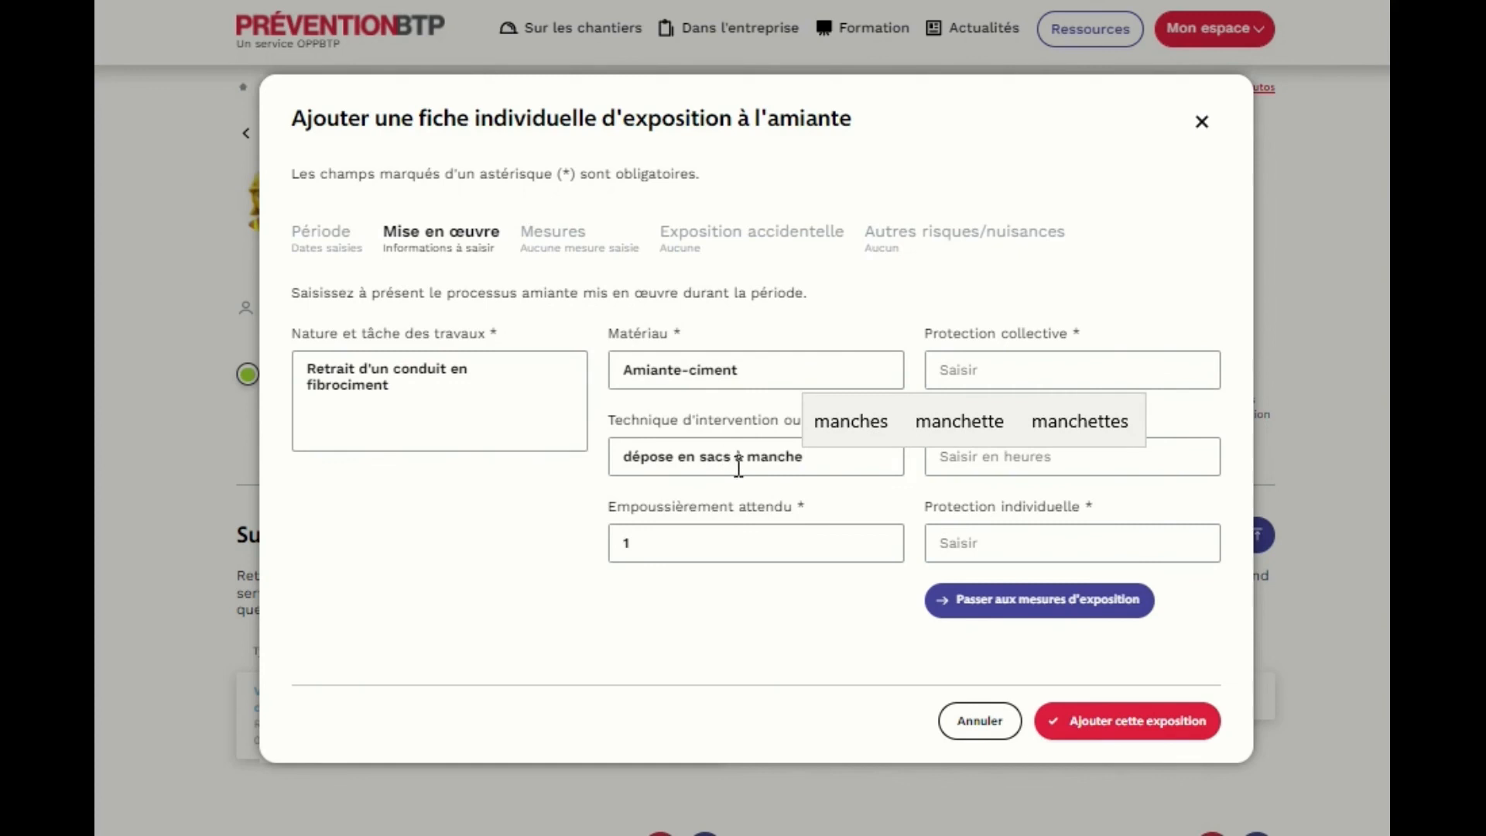
left_click(732, 456)
key("BackSpace")
Set the collective protection to "/", the exposure duration to 2 hours and the individual protection to "Masque à adduction d'air".
left_click(965, 369)
type("/")
left_click(1176, 458)
type("2Masque à adduction d'air")
key("Return")
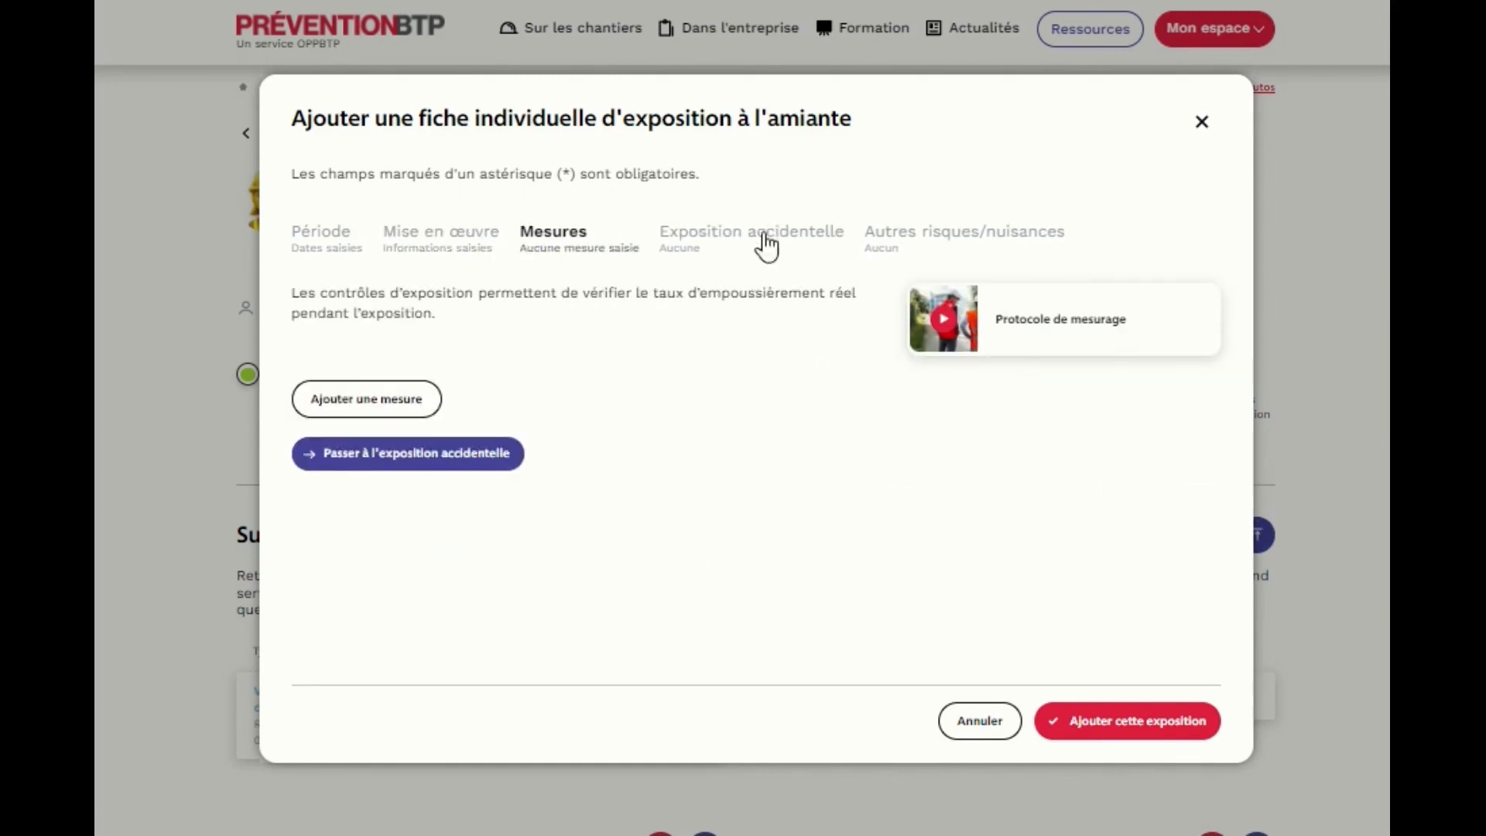
Go through the remaining sections of the asbestos exposure record and export the individual exposure sheet as a document.
left_click(490, 457)
left_click(423, 498)
left_click(604, 368)
left_click(511, 641)
left_click(514, 619)
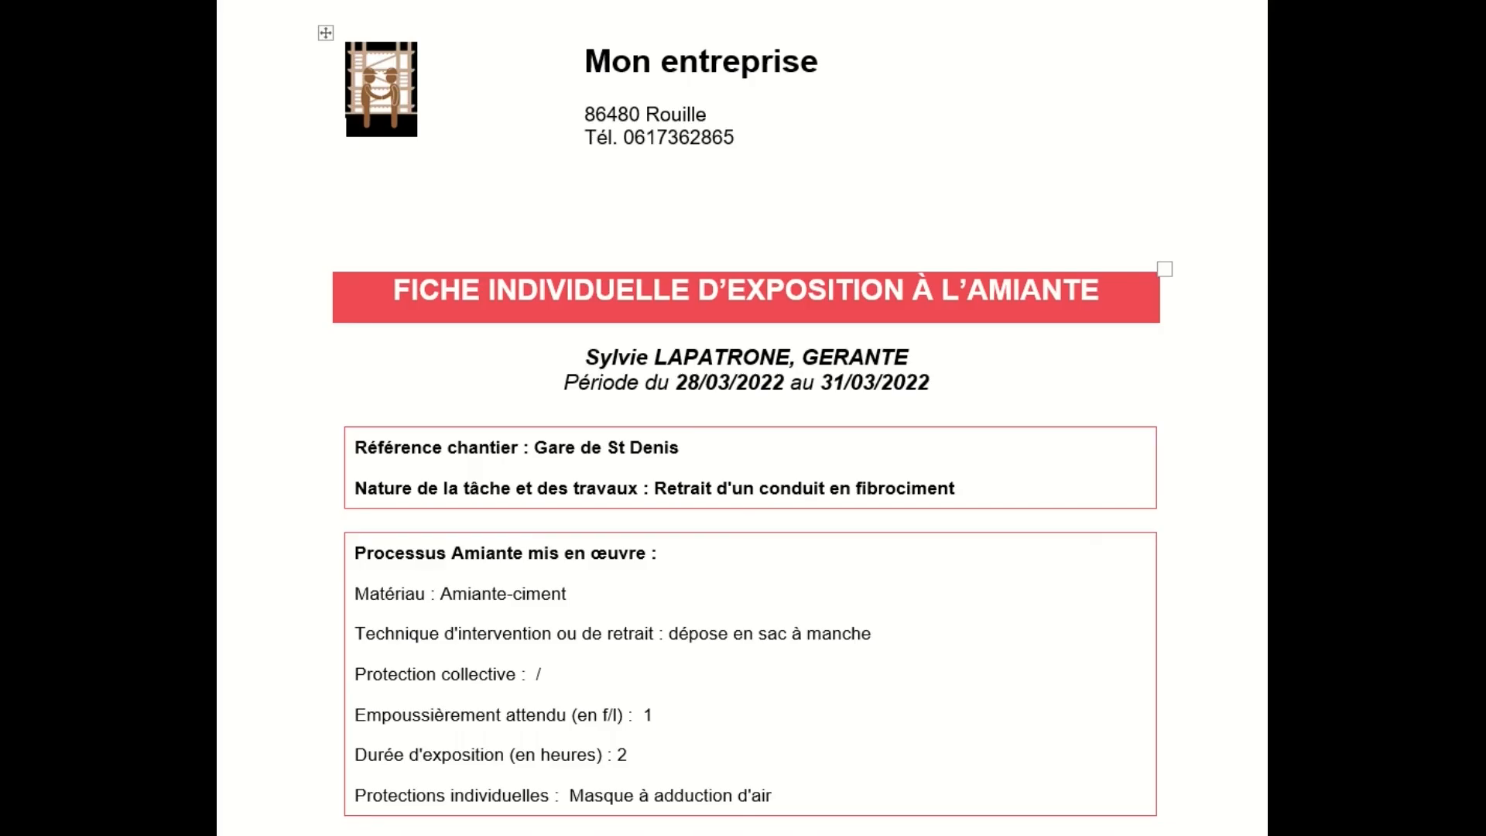